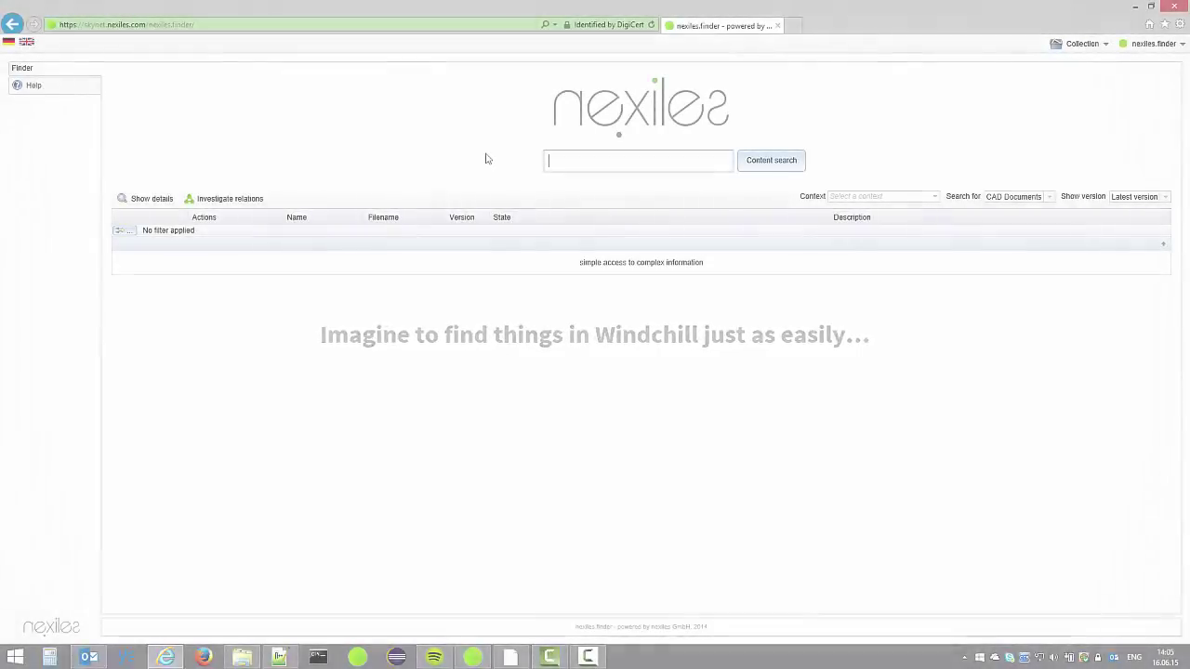
# Search 'Baustein' and browse the 13 results, trying 25 per page and page 2, then back
pyautogui.write('tein')
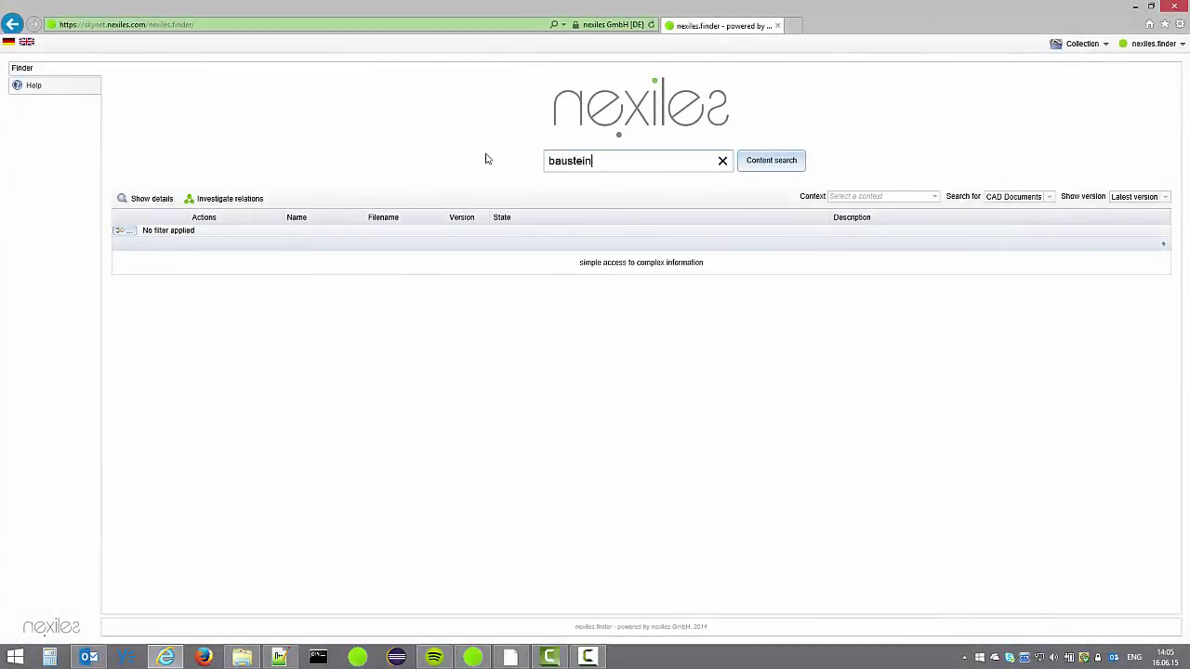
pyautogui.click(758, 167)
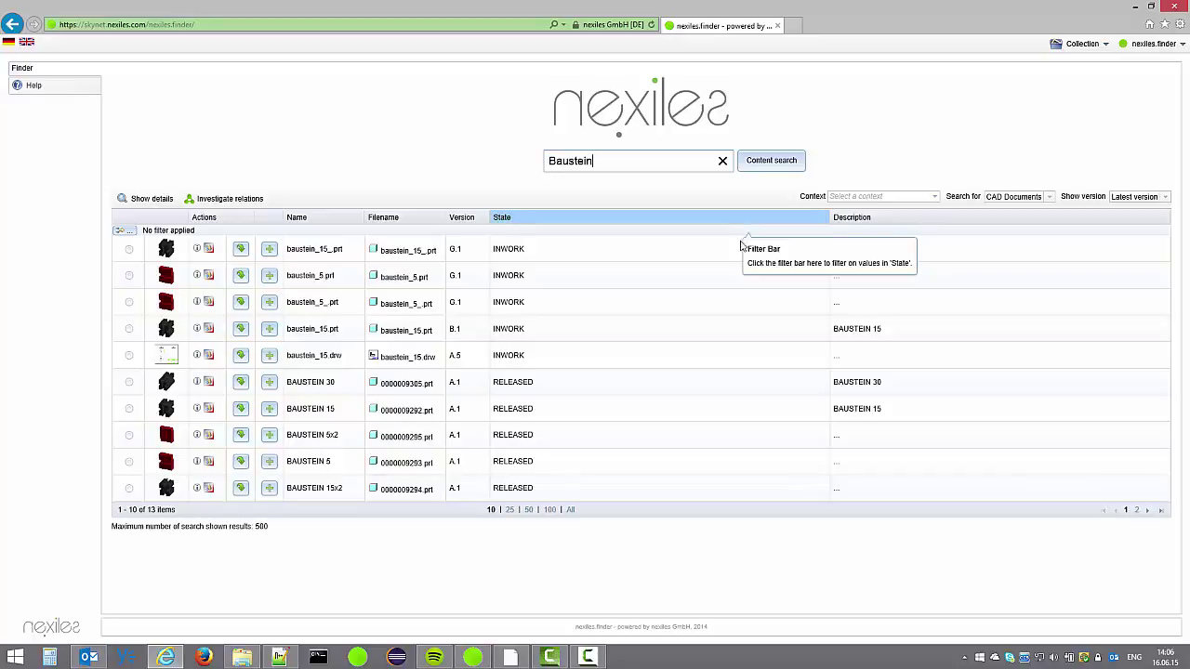
pyautogui.click(510, 510)
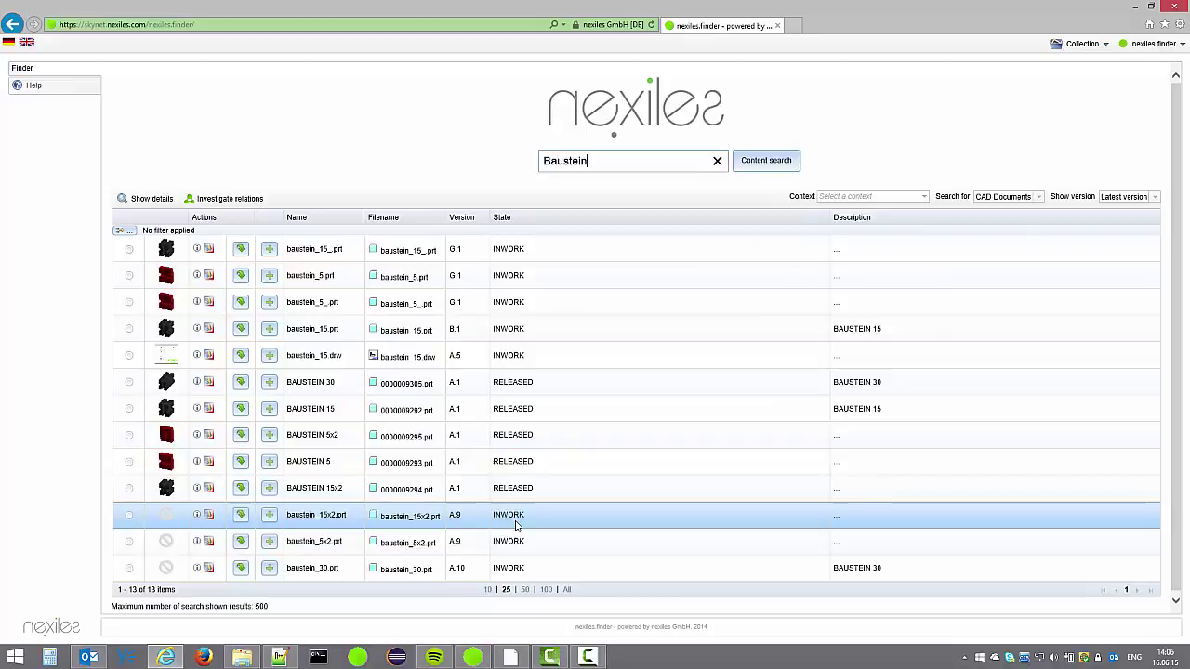
pyautogui.click(488, 590)
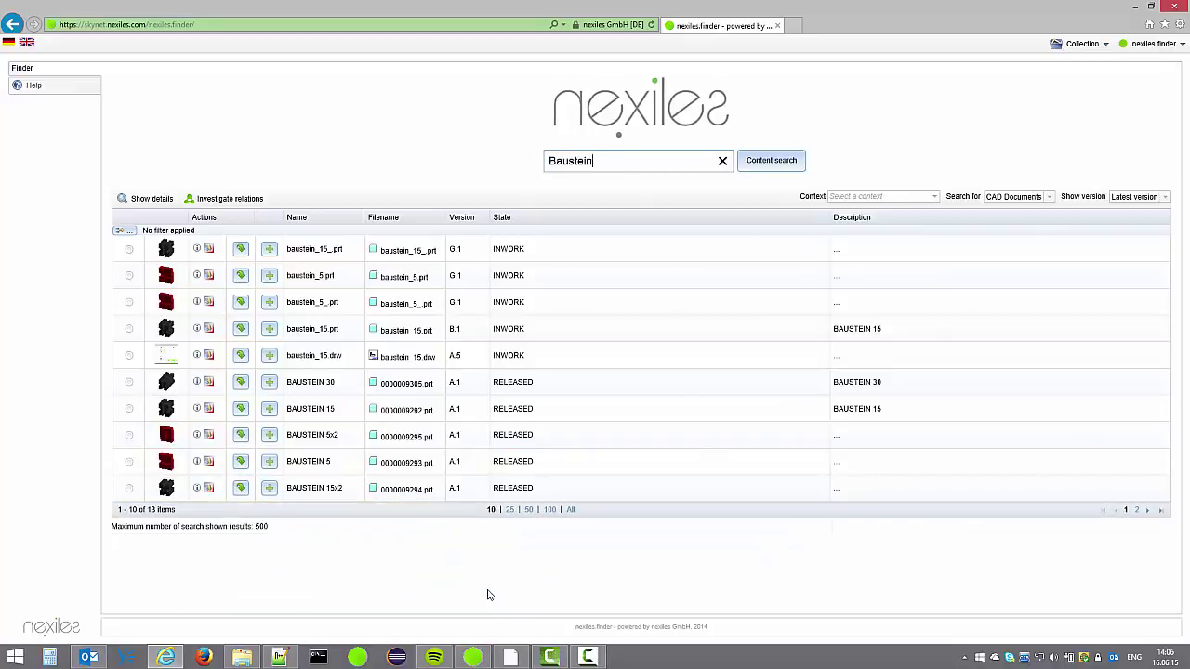
pyautogui.click(1136, 510)
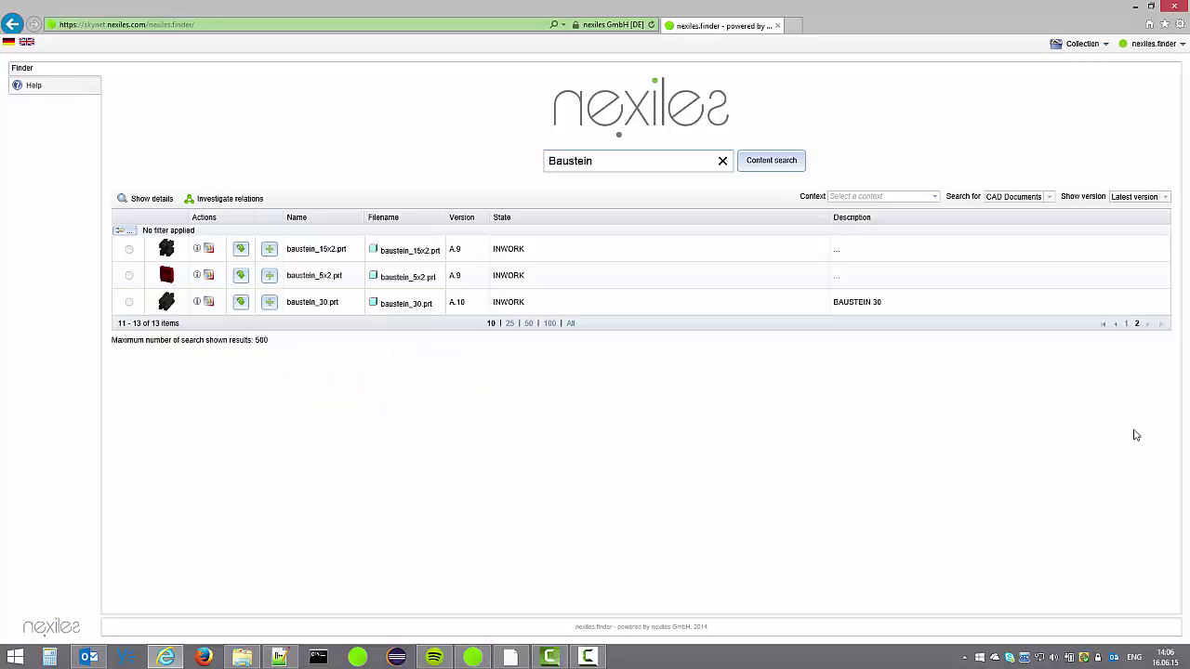
pyautogui.click(1125, 324)
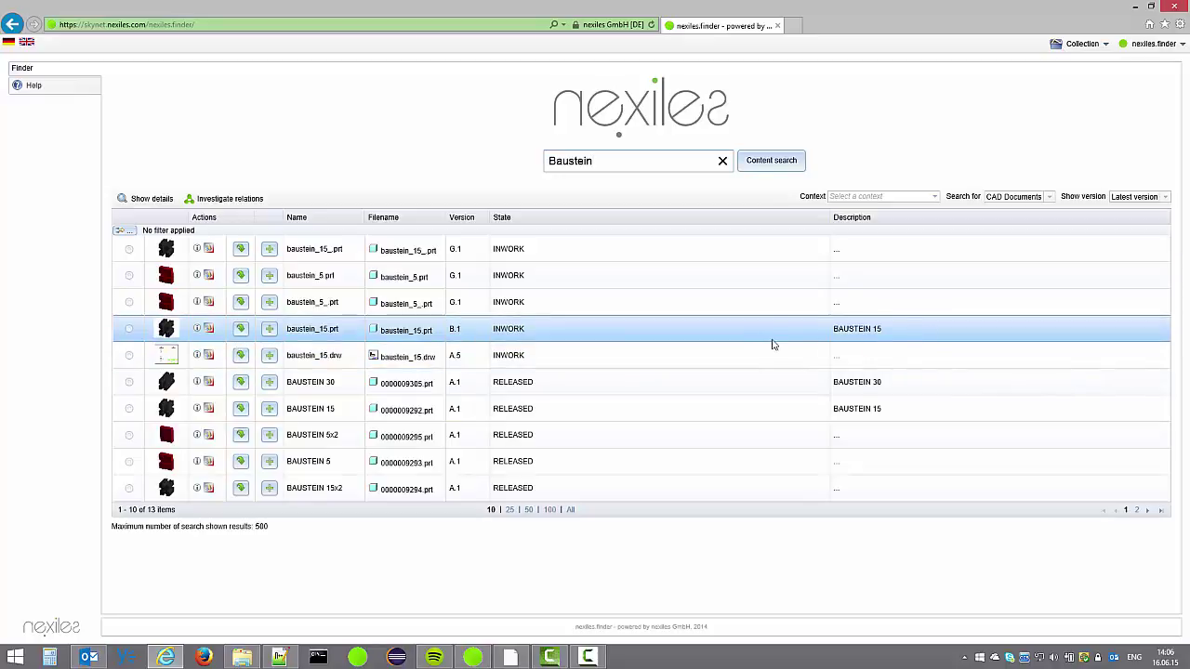
pyautogui.click(405, 236)
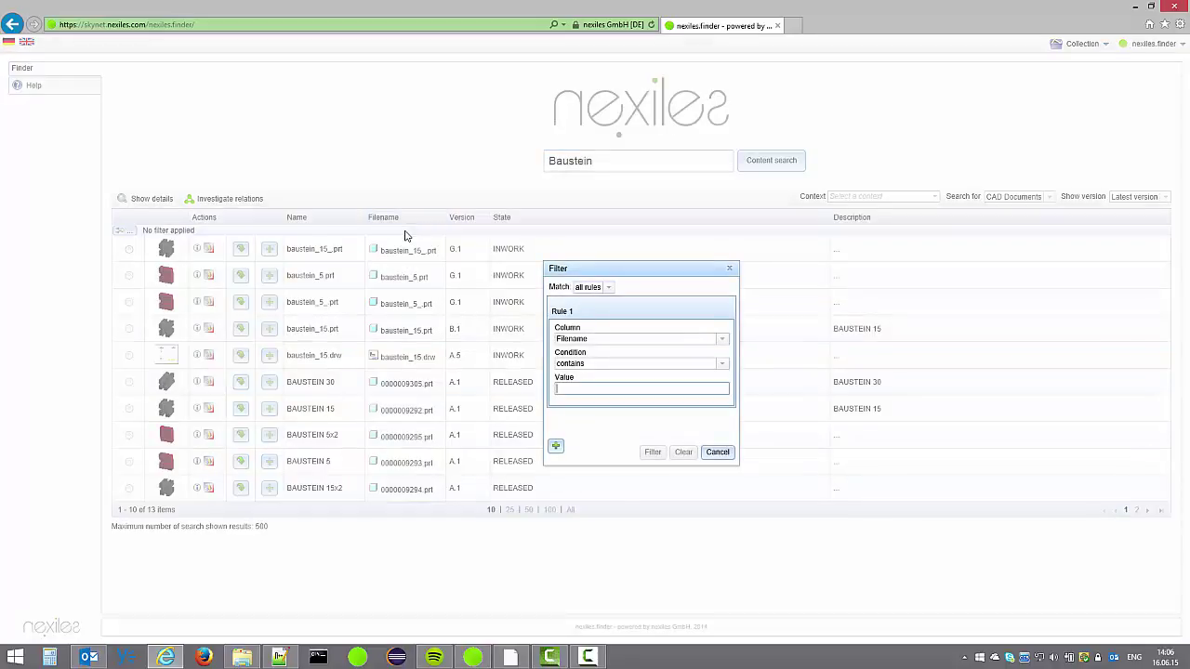
pyautogui.write('baustein')
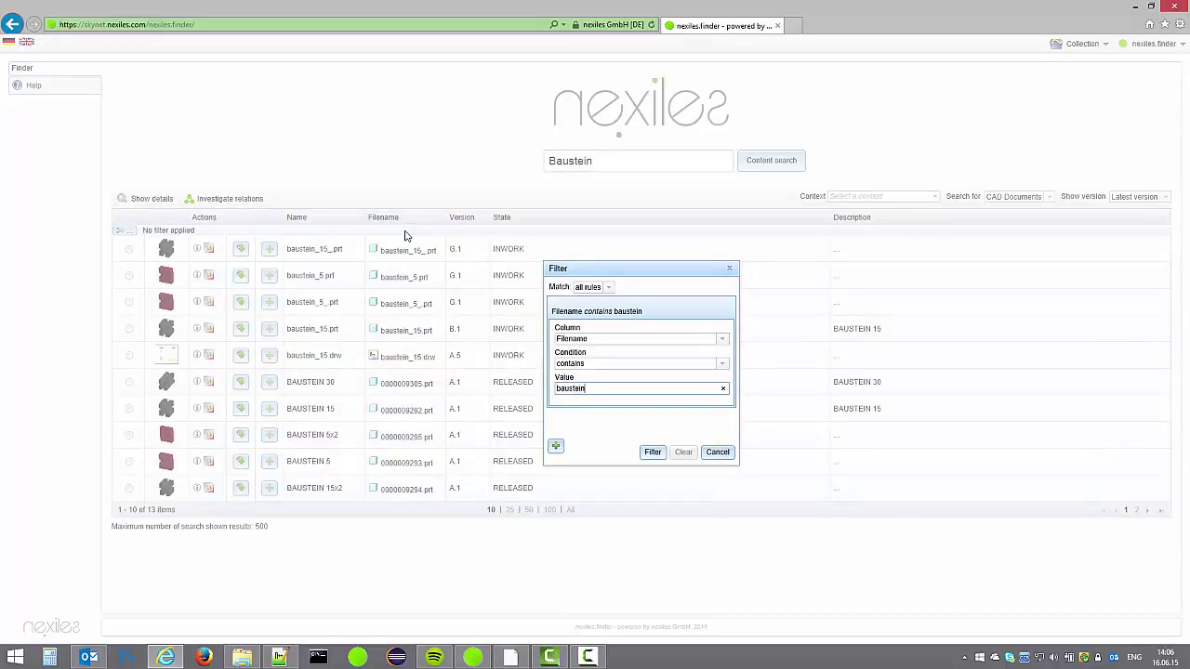
pyautogui.click(653, 453)
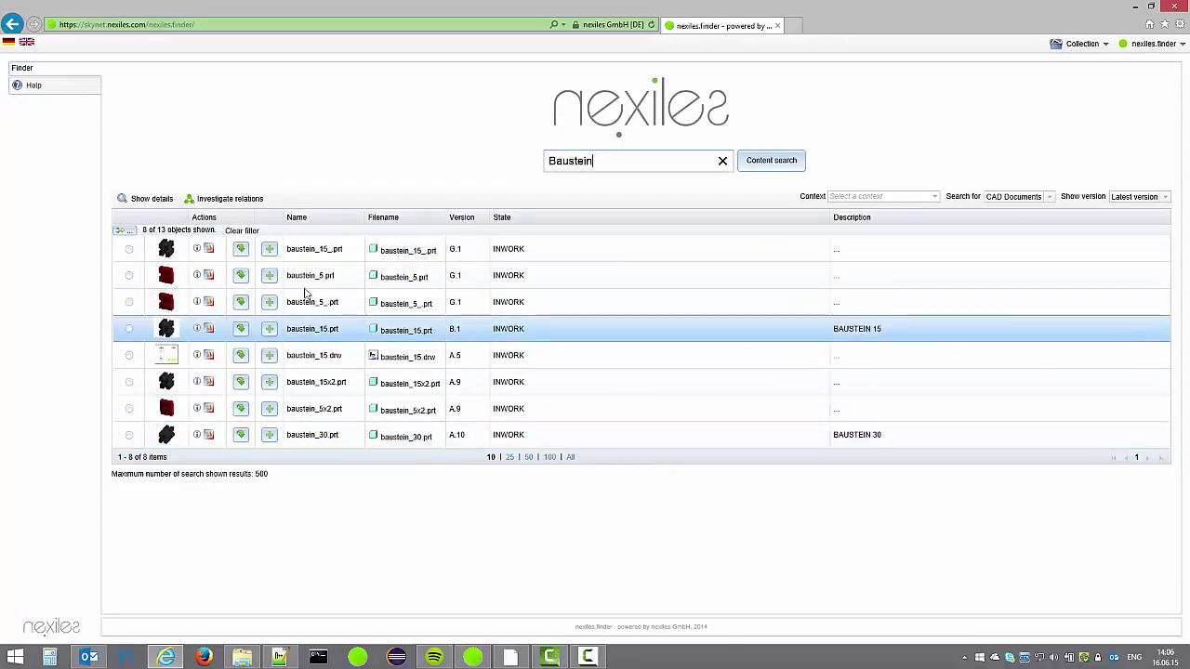
pyautogui.click(244, 231)
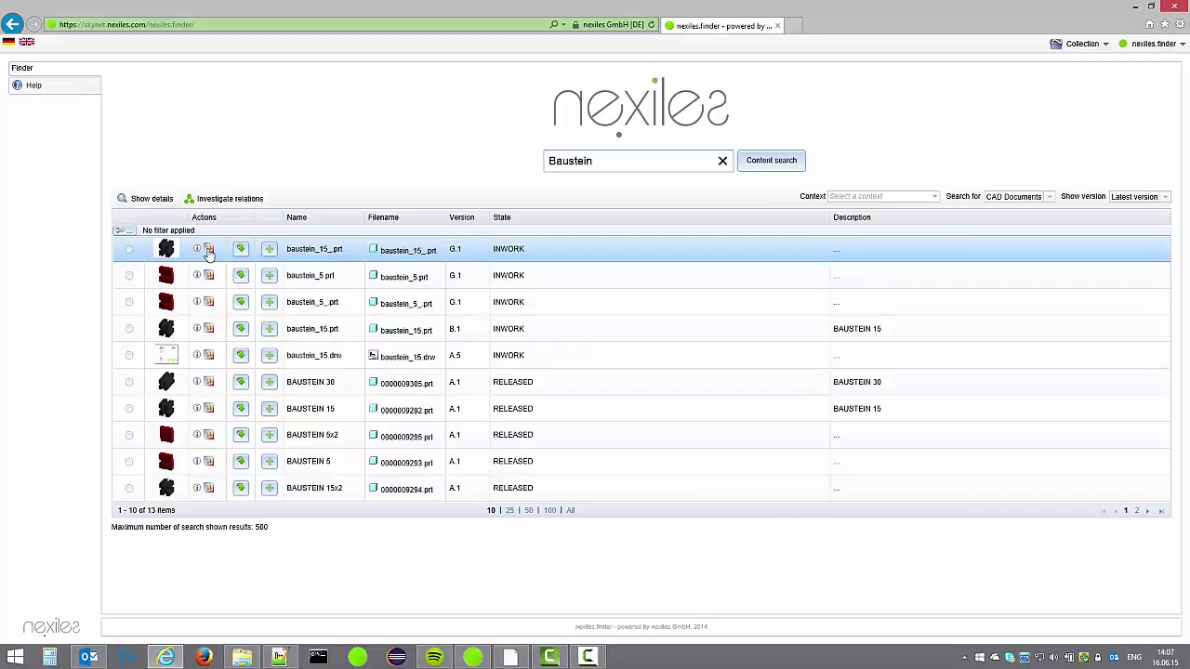
pyautogui.click(209, 250)
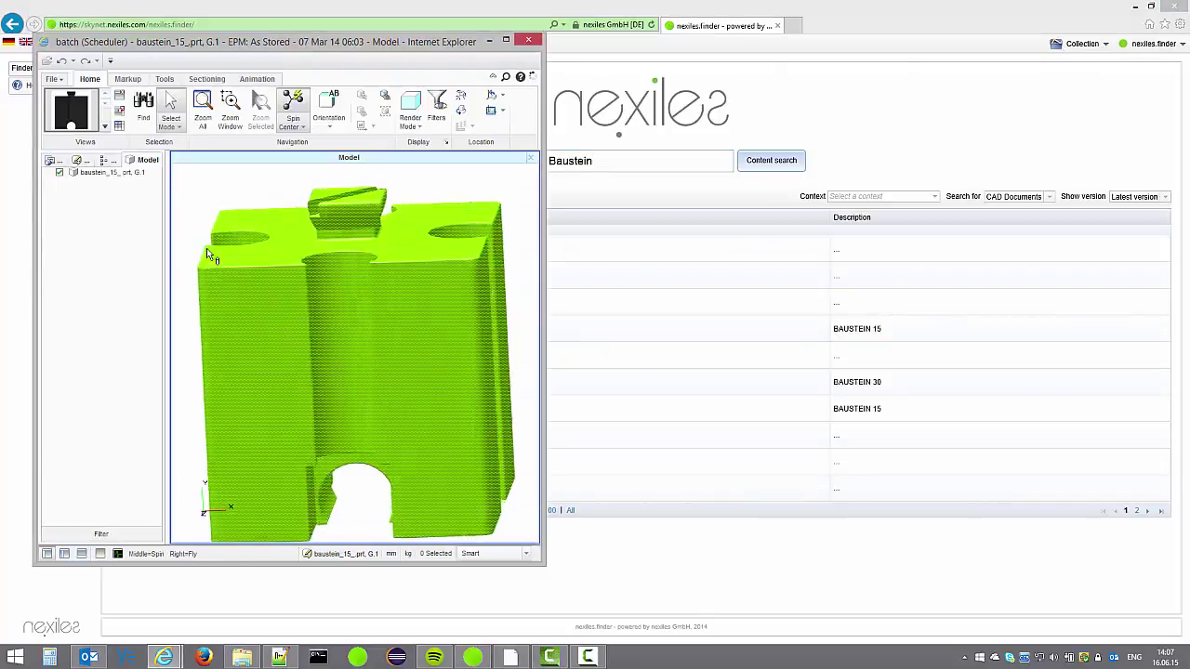
pyautogui.moveTo(207, 250)
pyautogui.mouseDown(button='middle')
pyautogui.moveTo(319, 232)
pyautogui.moveTo(325, 257)
pyautogui.moveTo(299, 244)
pyautogui.moveTo(295, 202)
pyautogui.moveTo(316, 223)
pyautogui.moveTo(291, 284)
pyautogui.moveTo(255, 323)
pyautogui.mouseUp(button='middle')
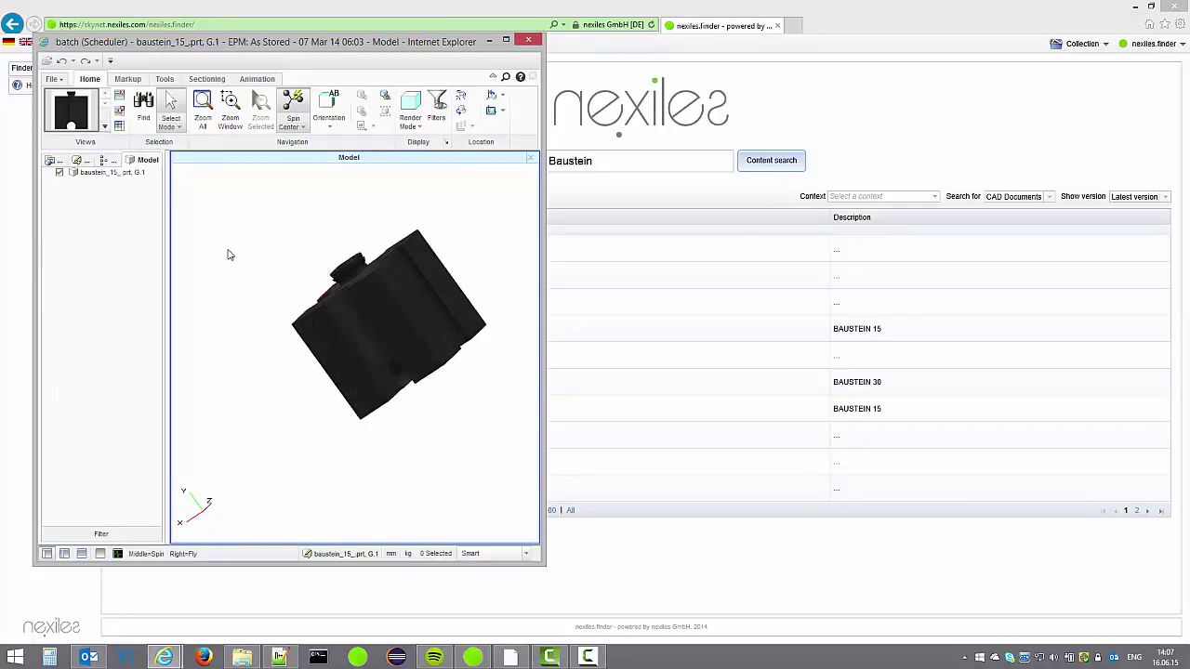
pyautogui.click(527, 41)
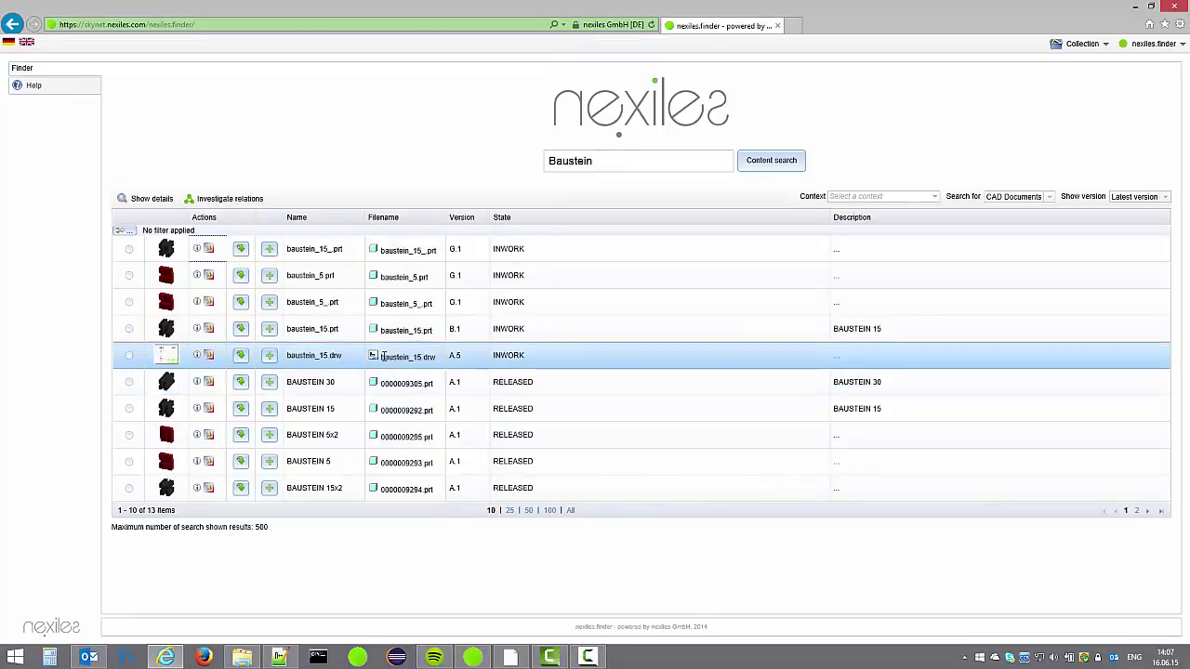
pyautogui.click(1048, 197)
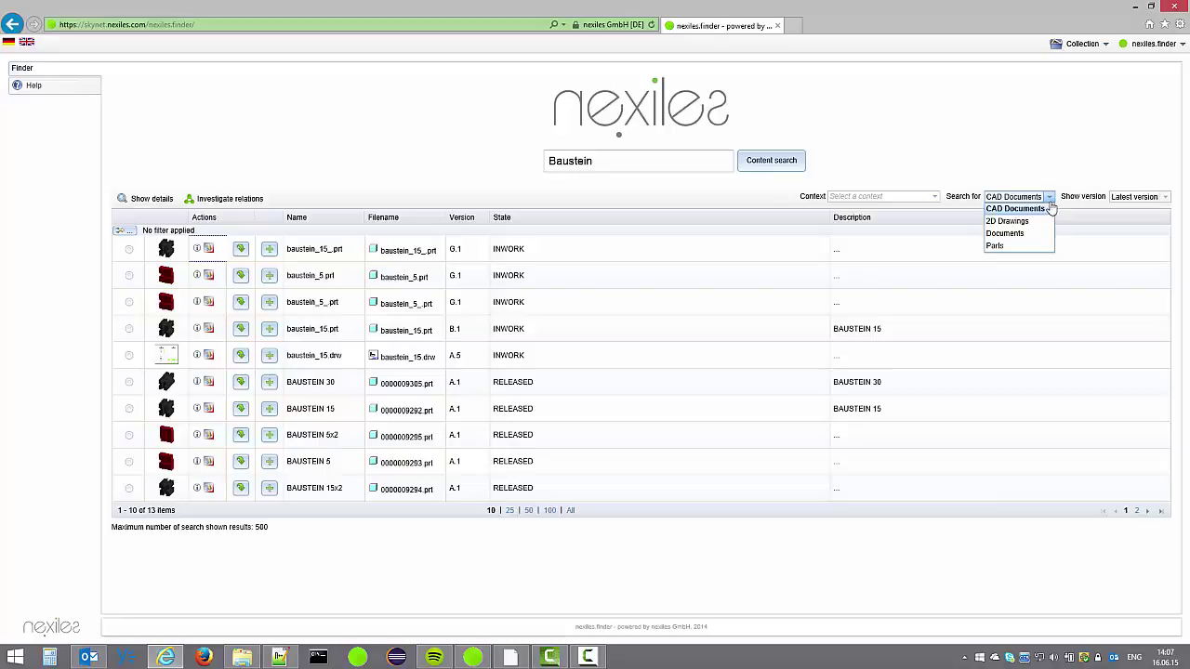
pyautogui.click(1047, 222)
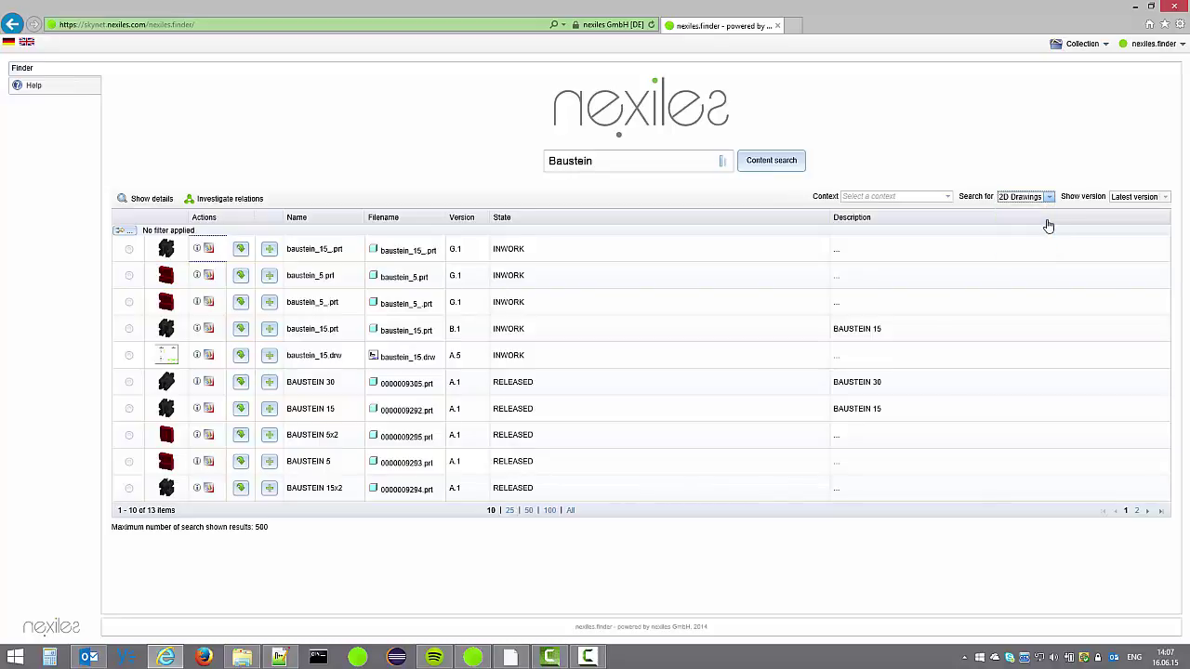
pyautogui.click(1049, 199)
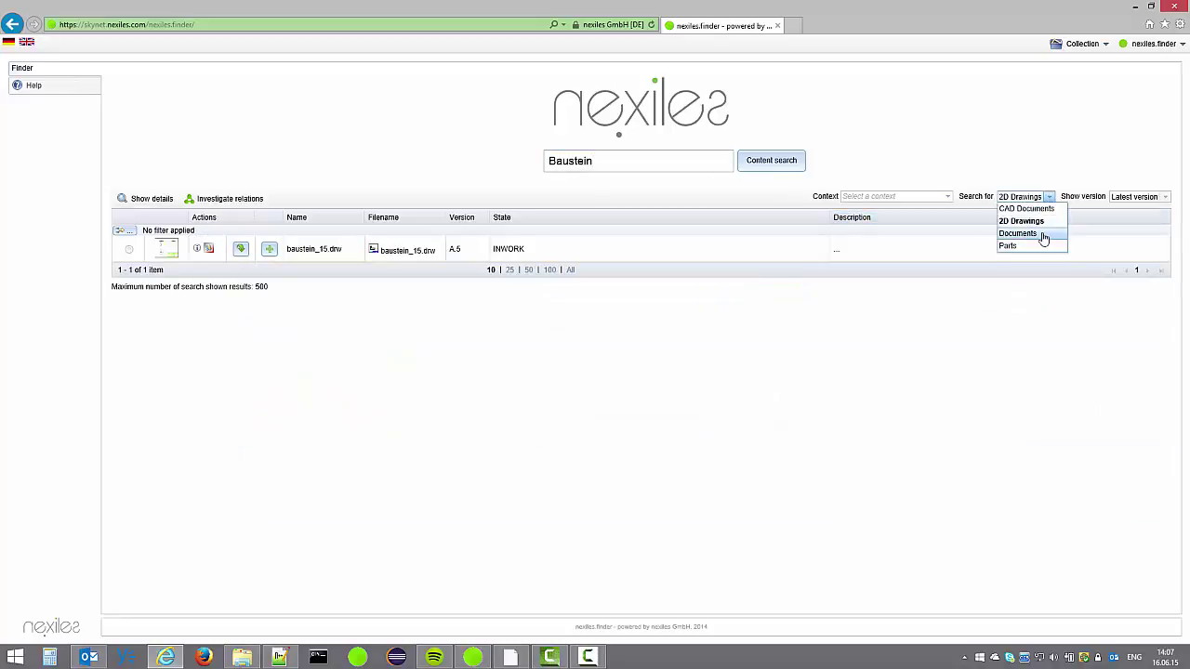
pyautogui.click(1047, 209)
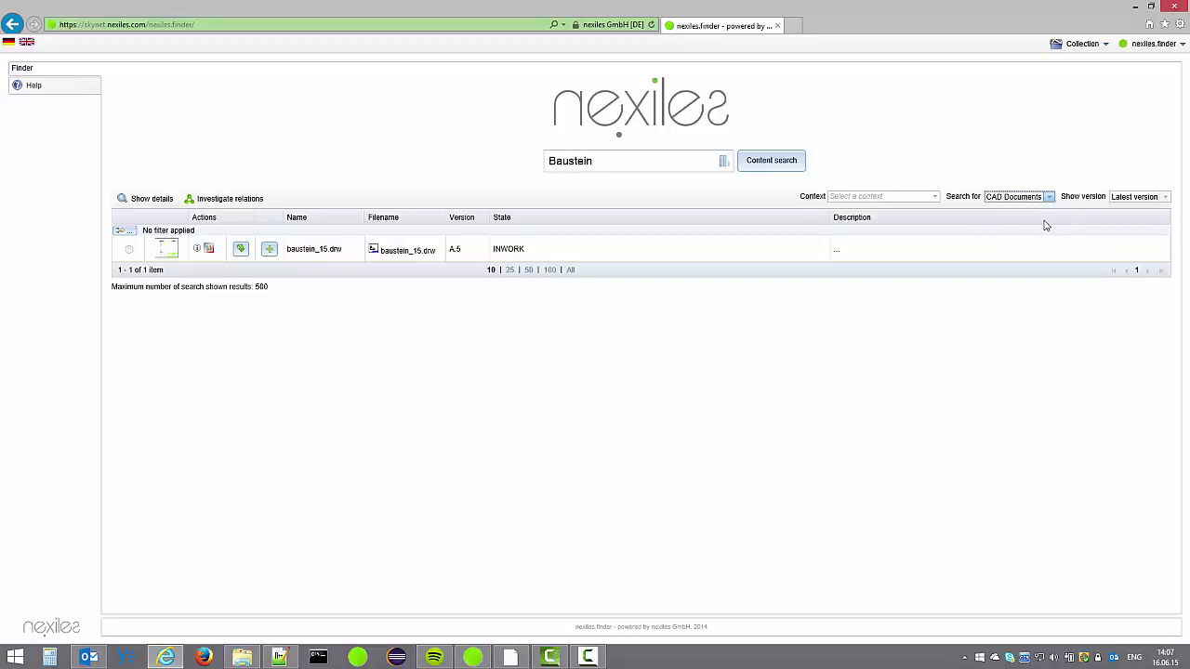
pyautogui.click(1160, 198)
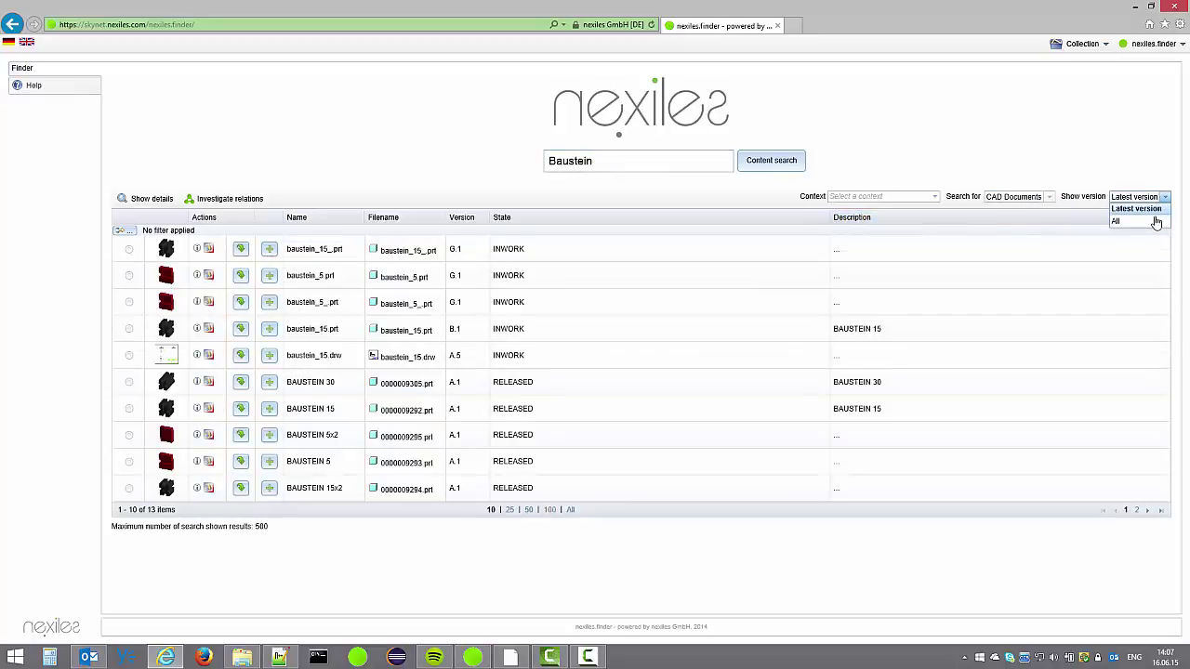
pyautogui.click(1155, 221)
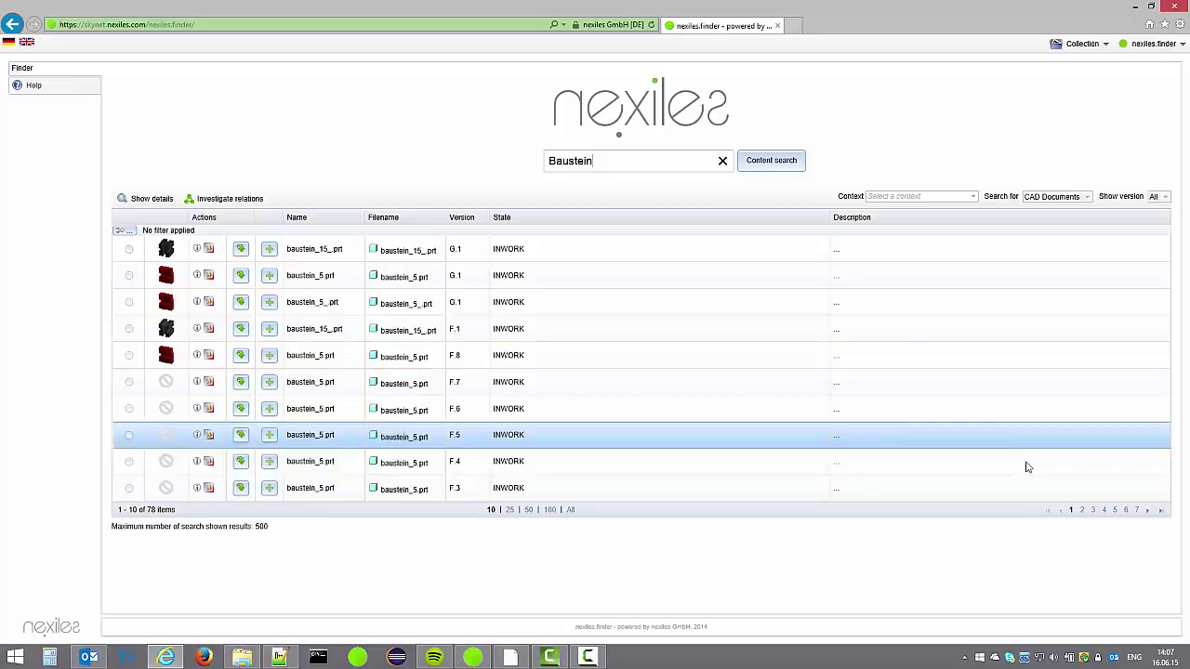
pyautogui.click(1082, 511)
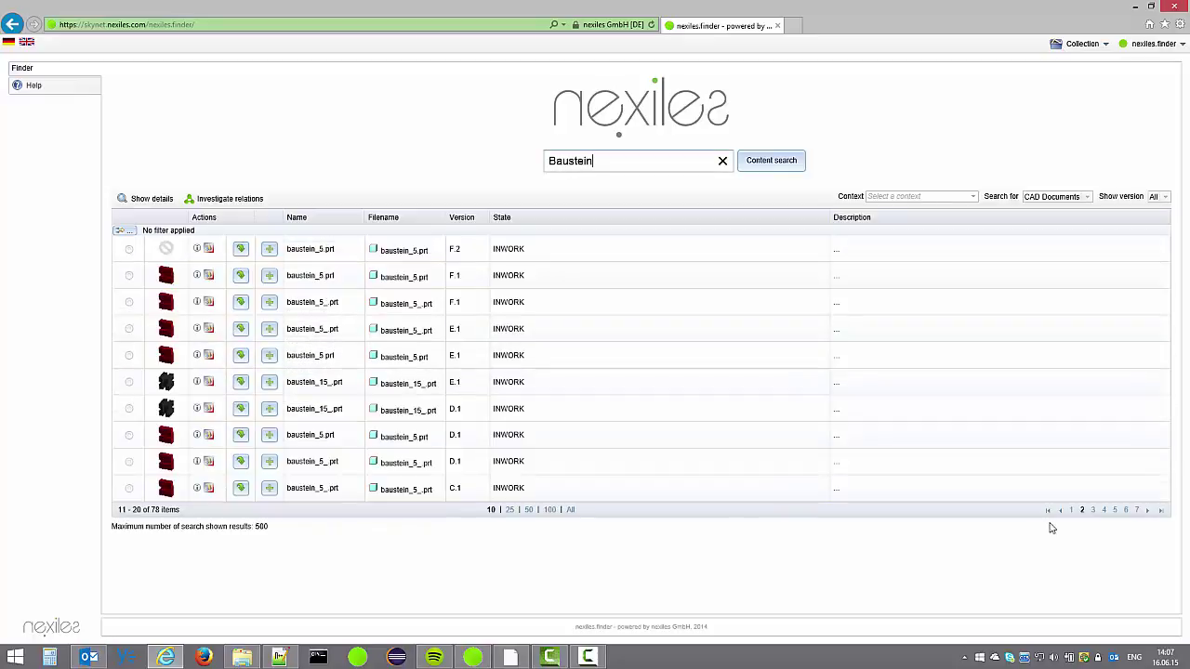
pyautogui.click(1071, 510)
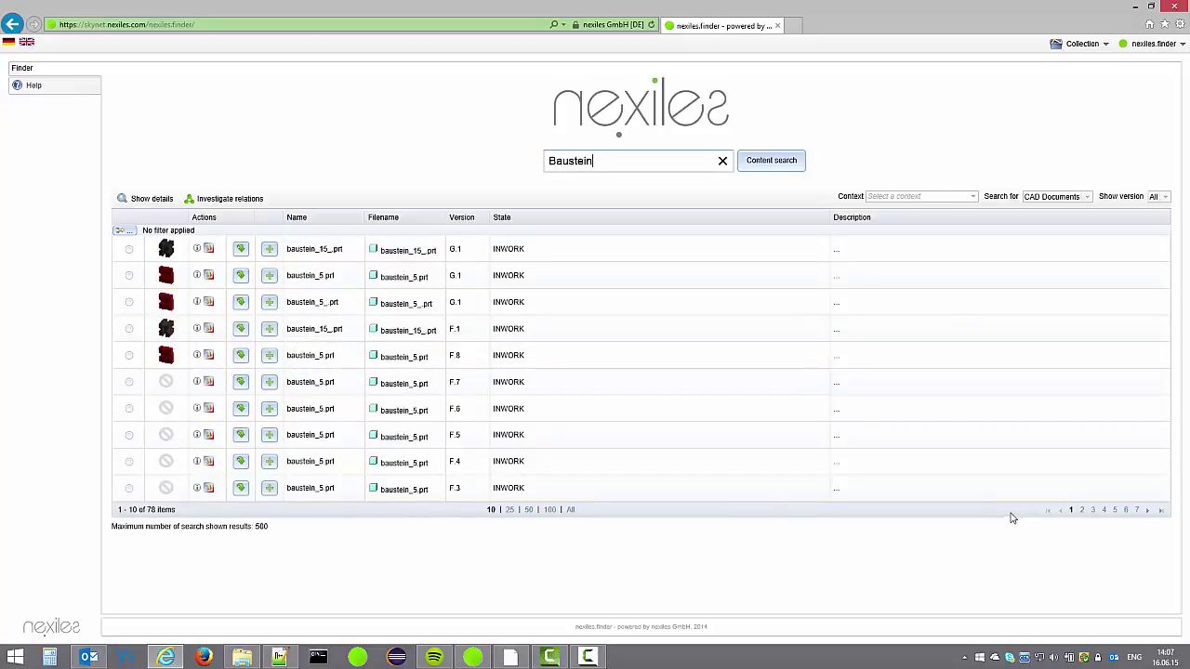
pyautogui.click(1162, 198)
pyautogui.click(1160, 208)
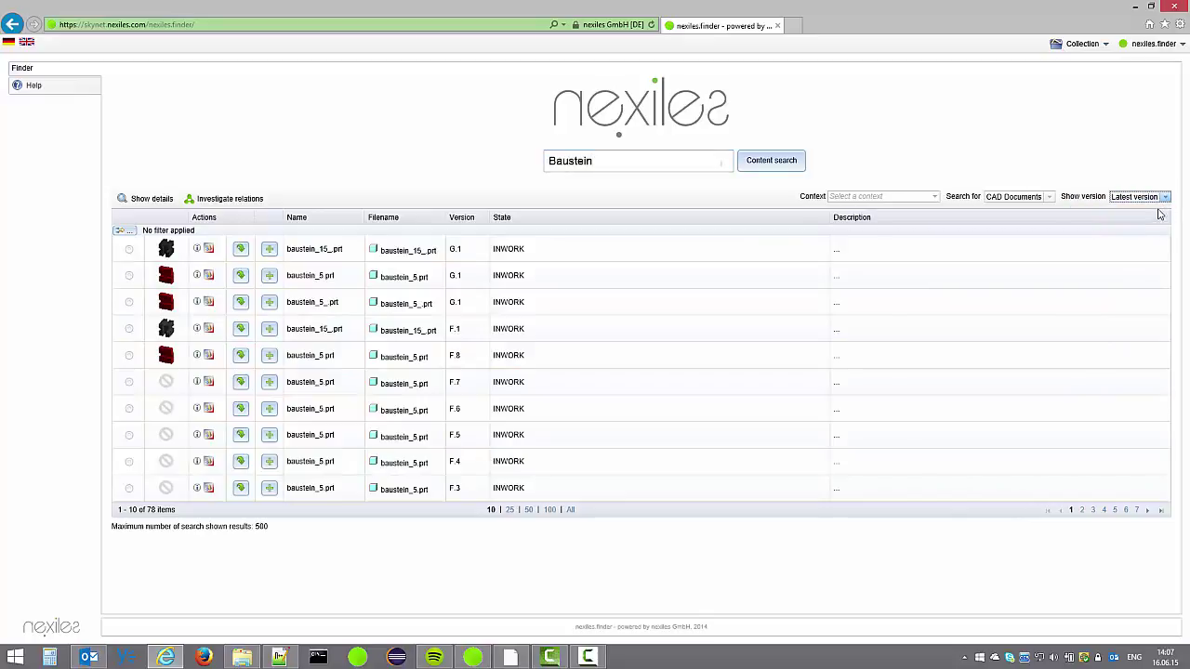
# Restrict the Baustein search to the nxDemo context, leaving six INWORK CAD documents
pyautogui.click(869, 196)
pyautogui.write('nxDevelop')
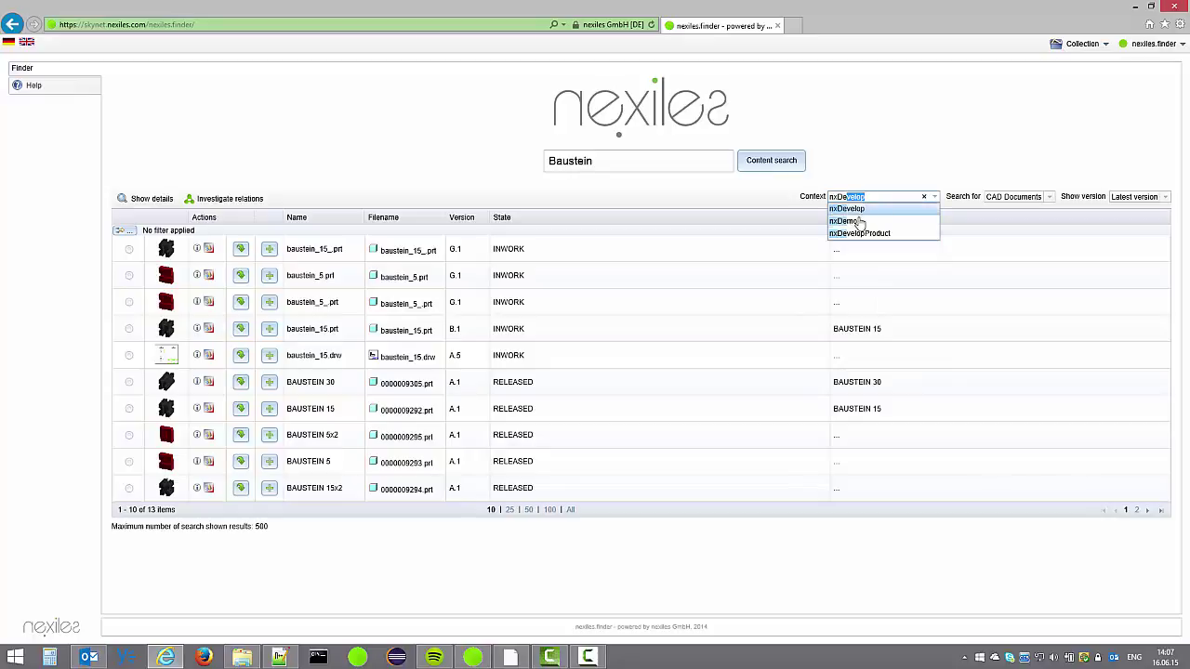
pyautogui.click(859, 222)
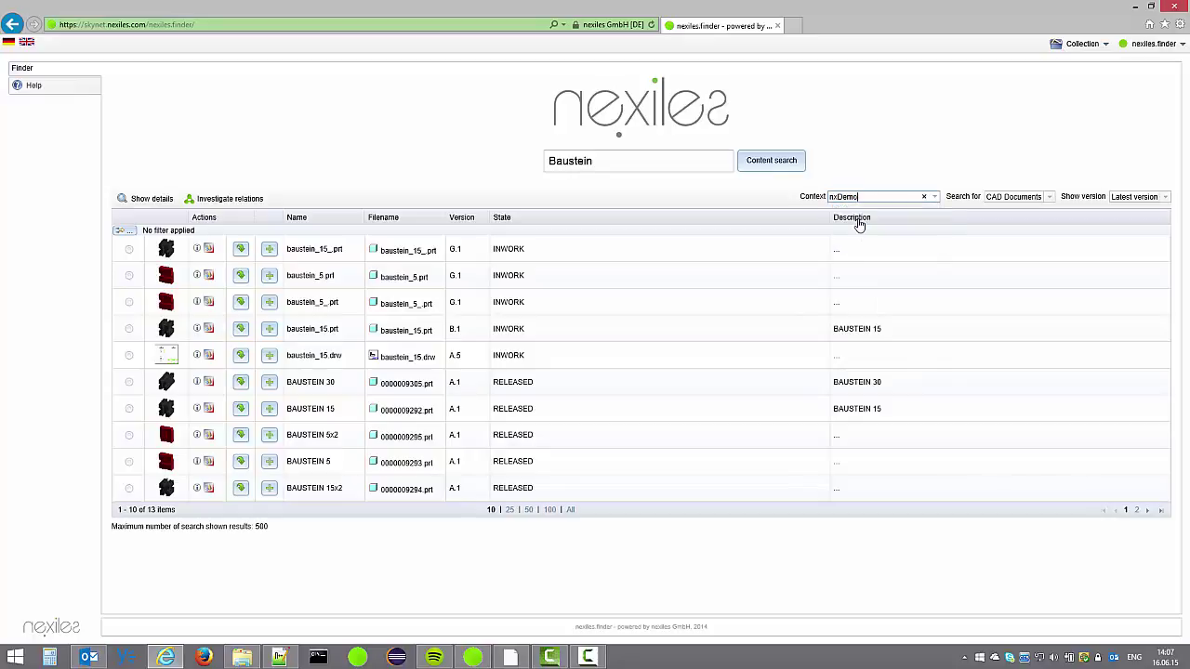
pyautogui.click(752, 174)
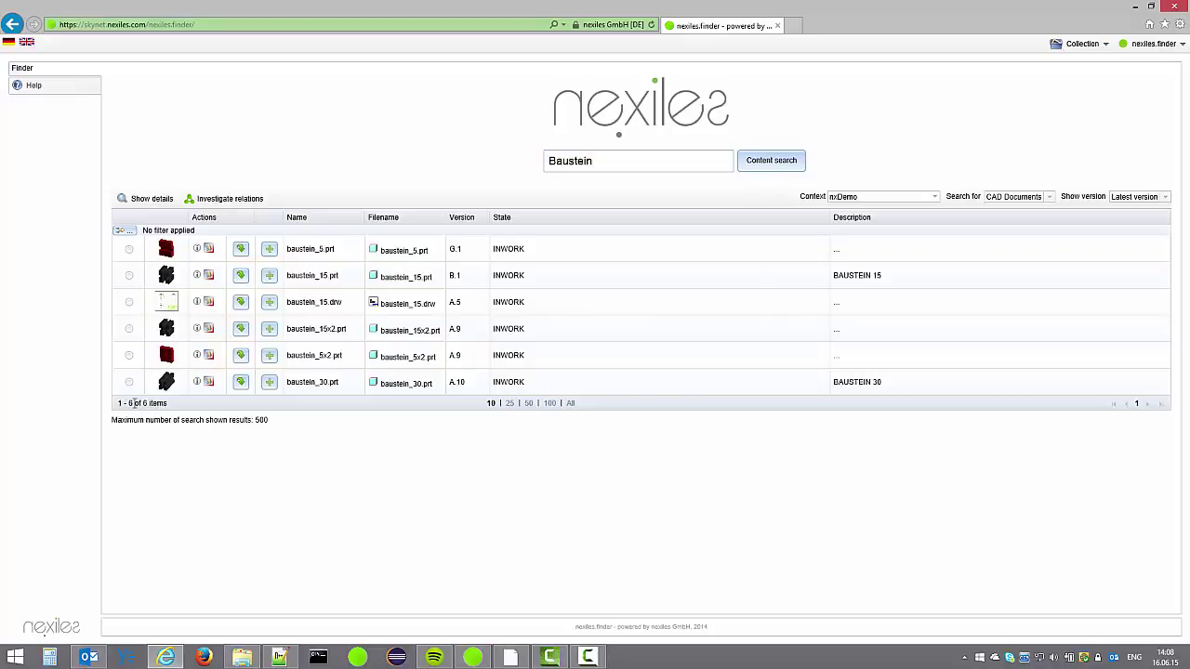
# Search 'Getriebe' and launch getriebe1.asm A.6 in Creo View from its view icon
pyautogui.doubleClick(603, 167)
pyautogui.write('getriebe')
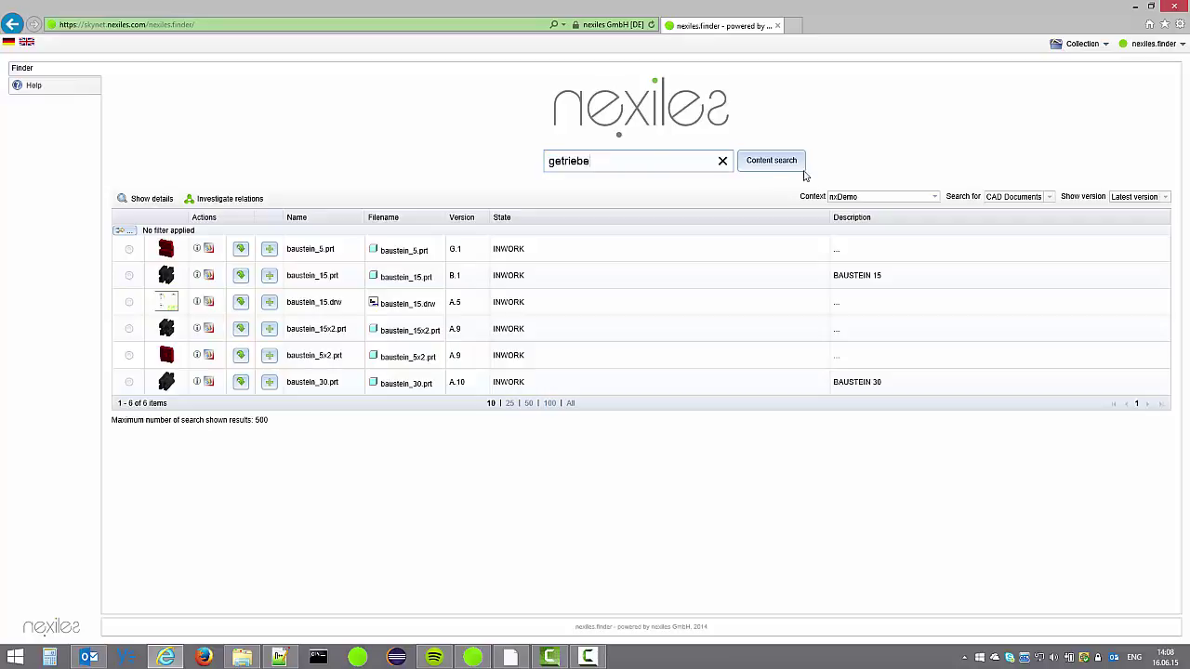
pyautogui.click(790, 167)
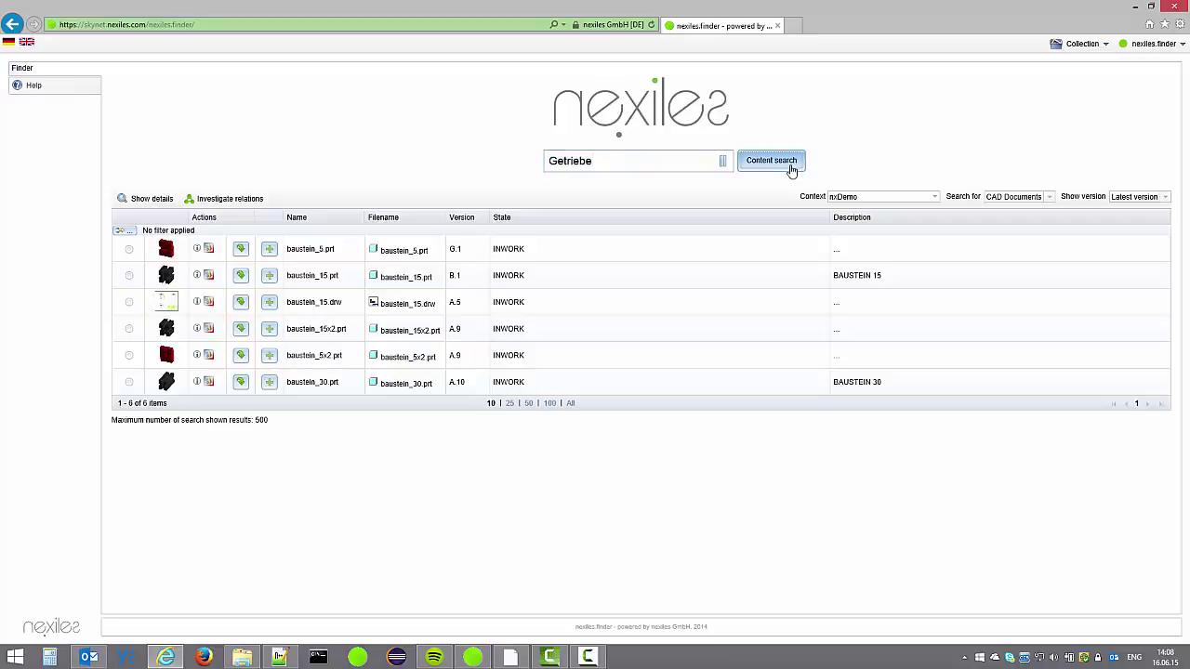
pyautogui.click(725, 276)
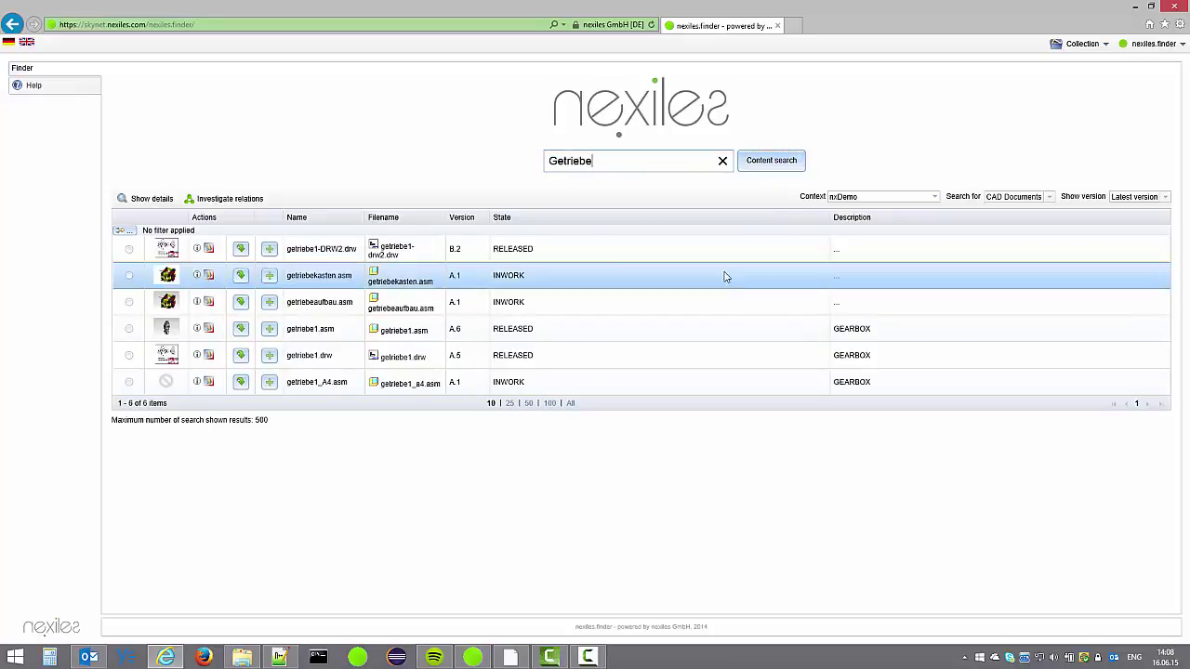
pyautogui.click(287, 337)
pyautogui.click(210, 330)
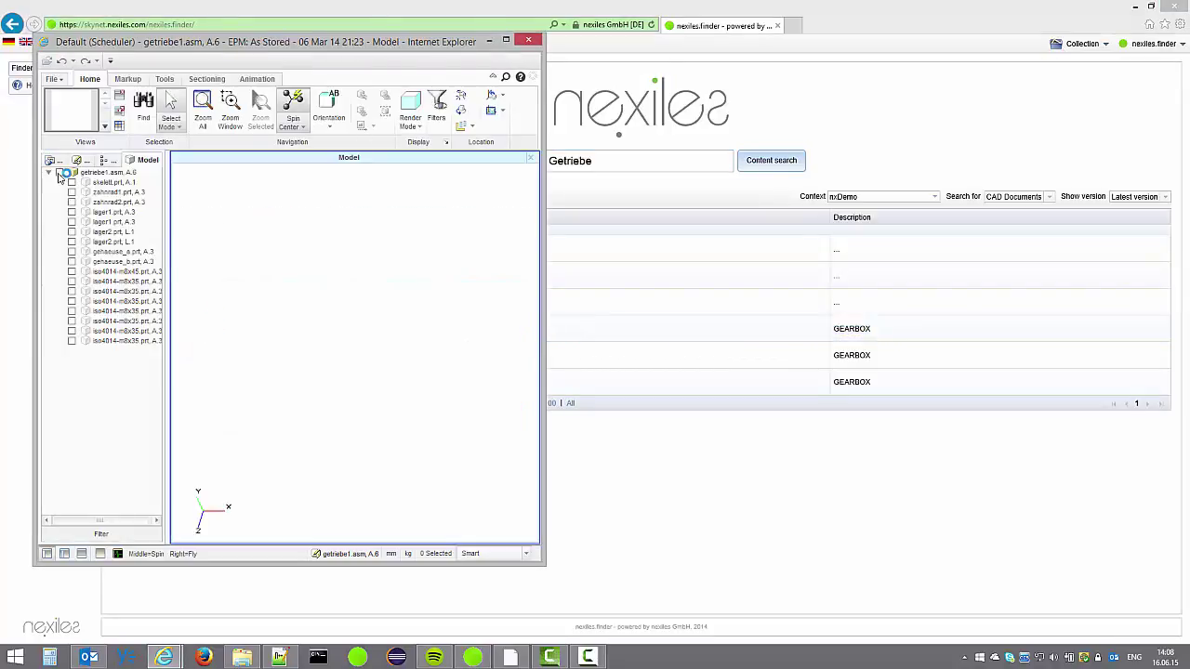
# Spin the gearbox model to inspect it, then close it in Creo View
pyautogui.moveTo(270, 266); pyautogui.dragTo(313, 255, button='middle')
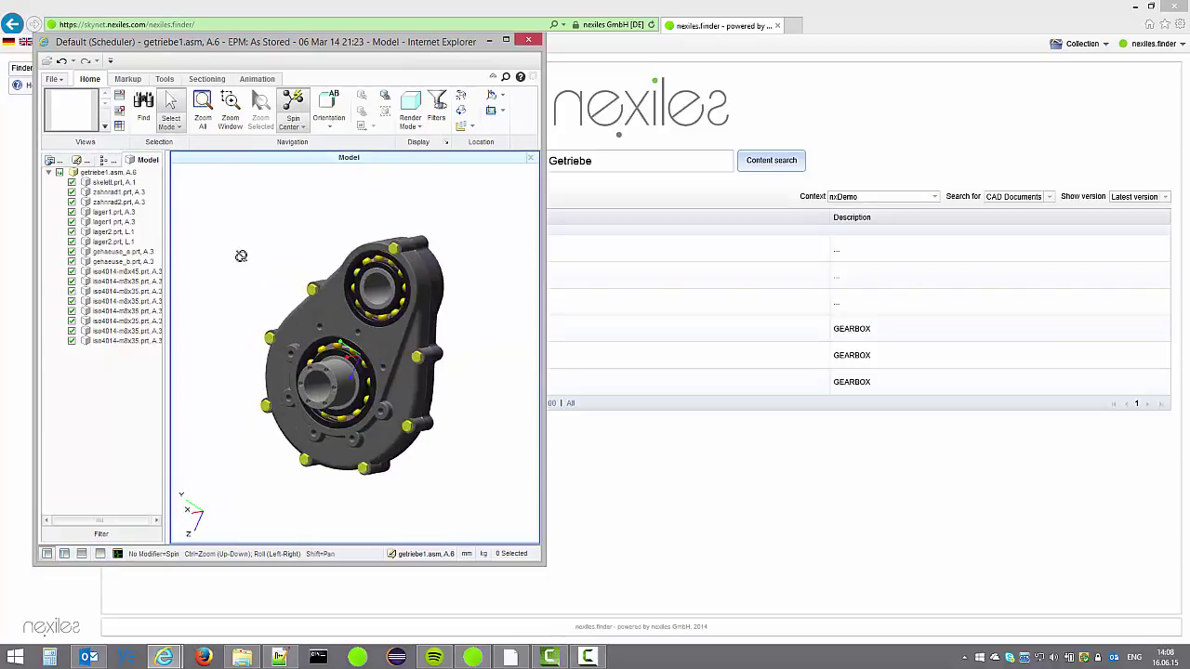
pyautogui.click(53, 79)
pyautogui.click(79, 243)
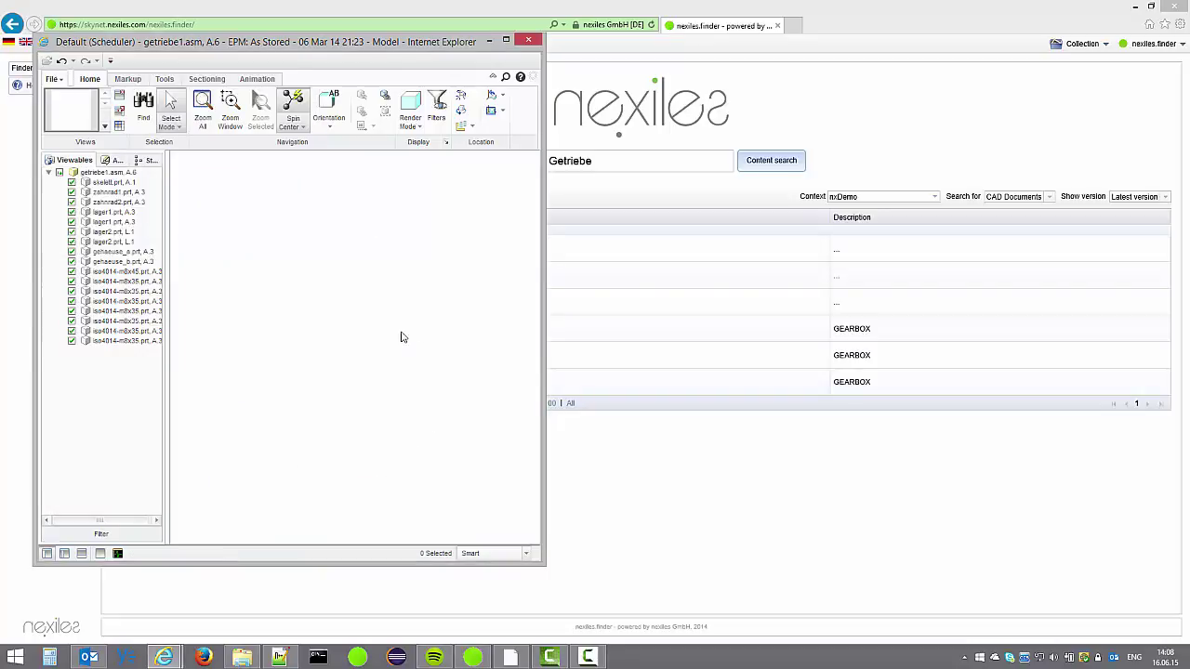
# Download the PDF of getriebe1.drw and open getriebe1-A.5.pdf in Adobe Reader
pyautogui.click(306, 332)
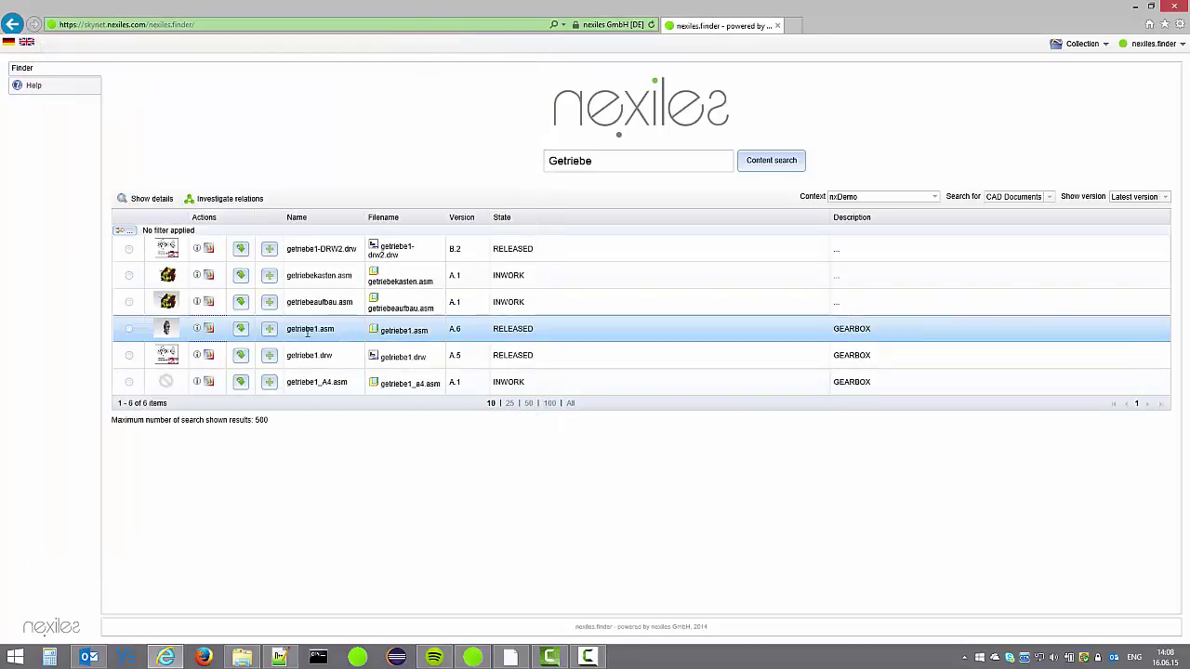
pyautogui.click(241, 356)
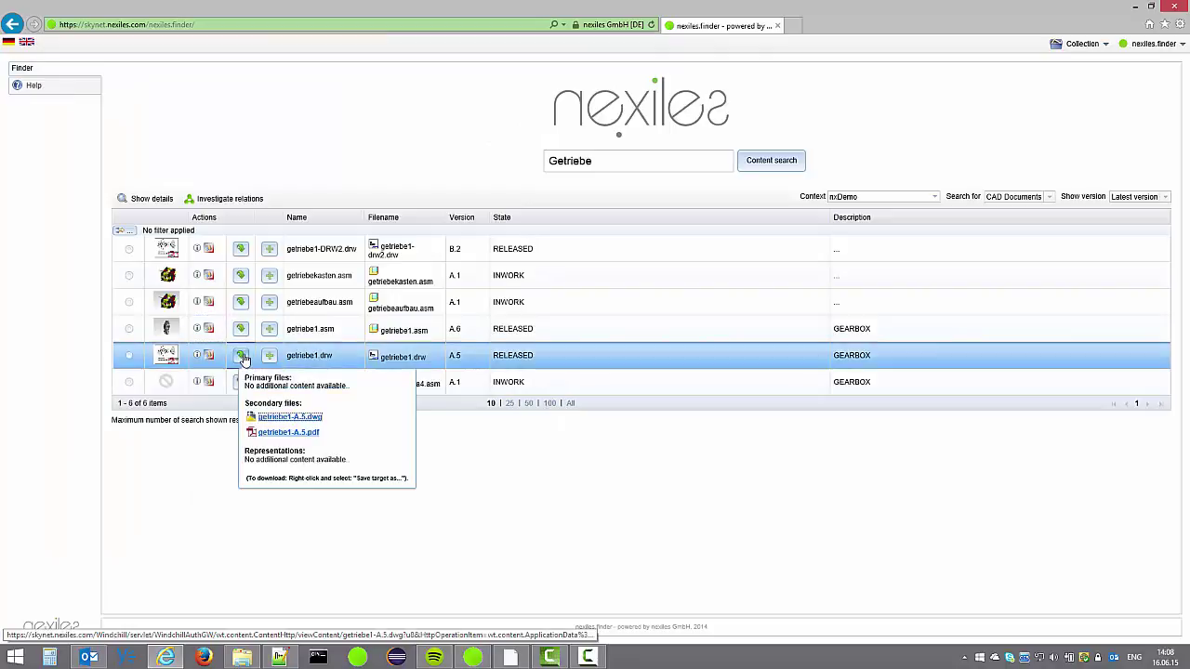
pyautogui.click(287, 432)
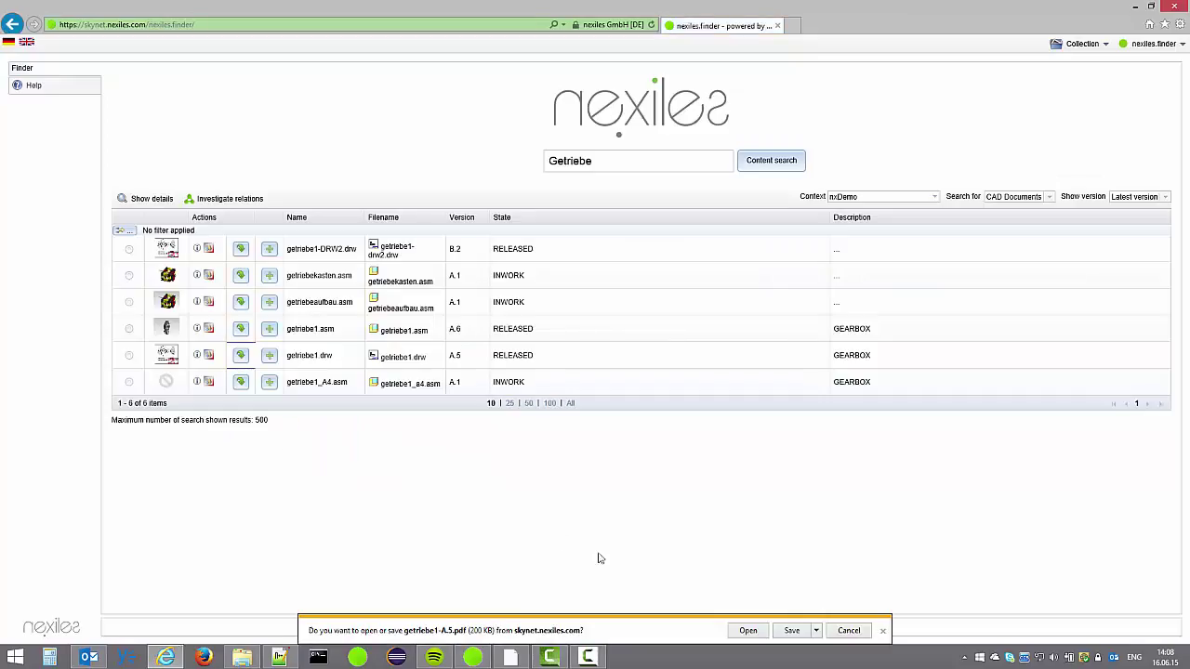
pyautogui.click(748, 630)
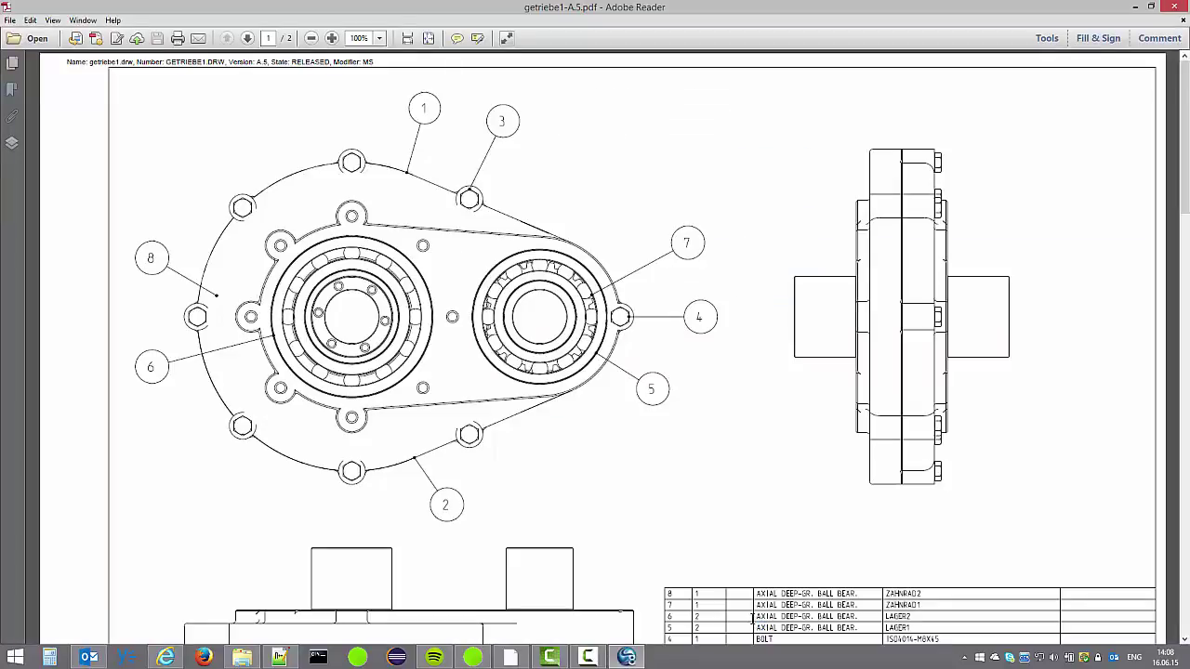
# Fit the getriebe1 drawing to the window, scroll both pages, and close Adobe Reader
pyautogui.hotkey('ctrl', '0')
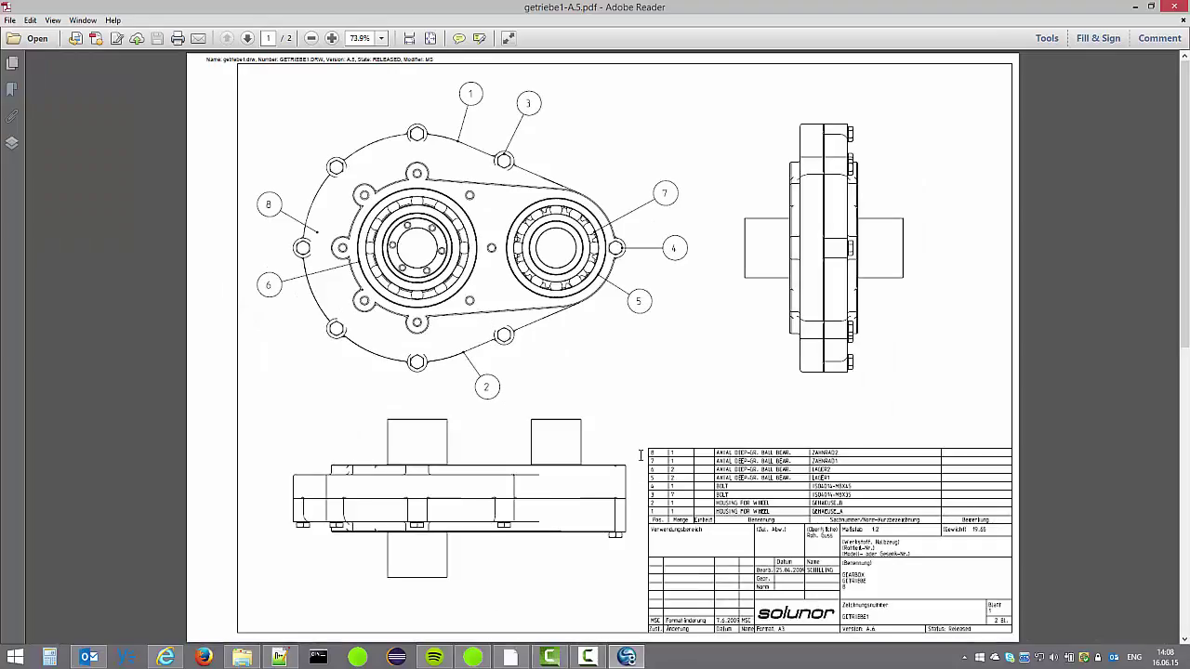
pyautogui.scroll(-1, 640, 455)
pyautogui.scroll(1, 640, 454)
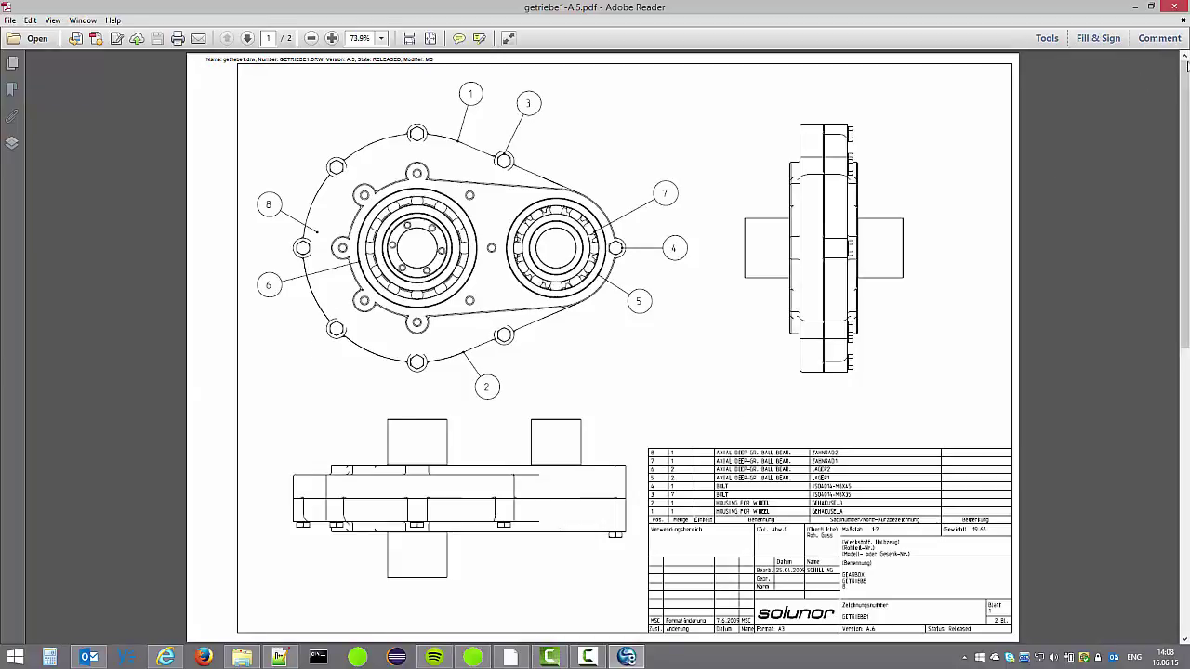
pyautogui.click(1177, 7)
pyautogui.click(241, 355)
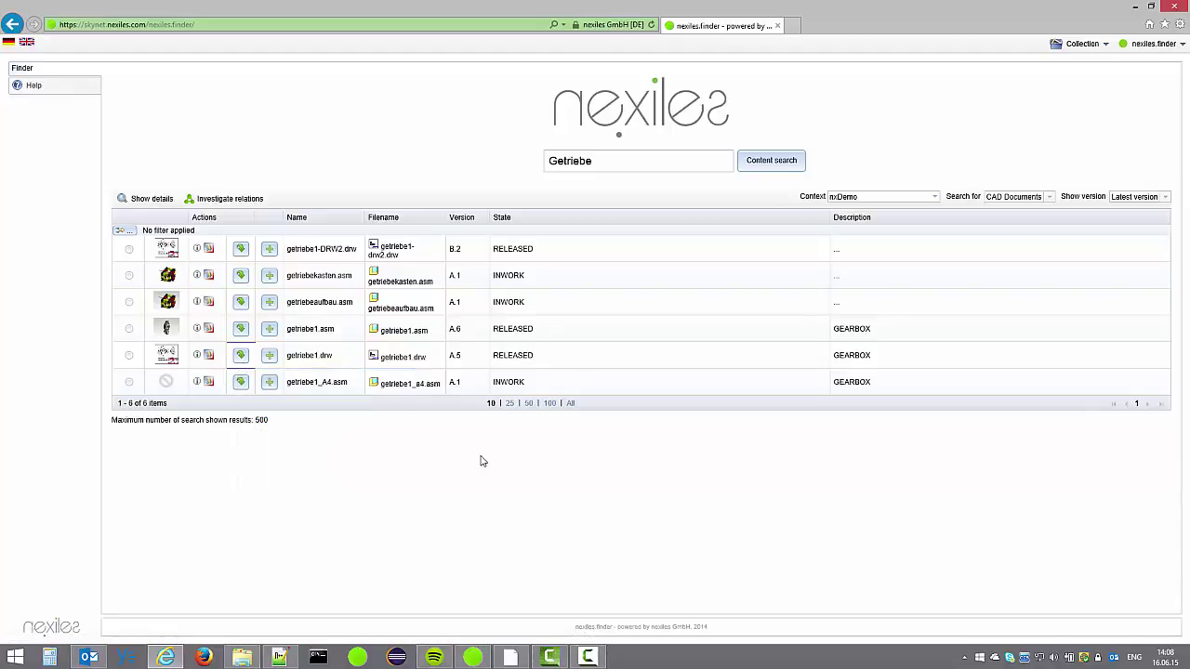
# Open getriebe1.asm's relations, check its empty Used-By list, and select LAGER2.PRT in the BOM
pyautogui.click(128, 329)
pyautogui.click(222, 198)
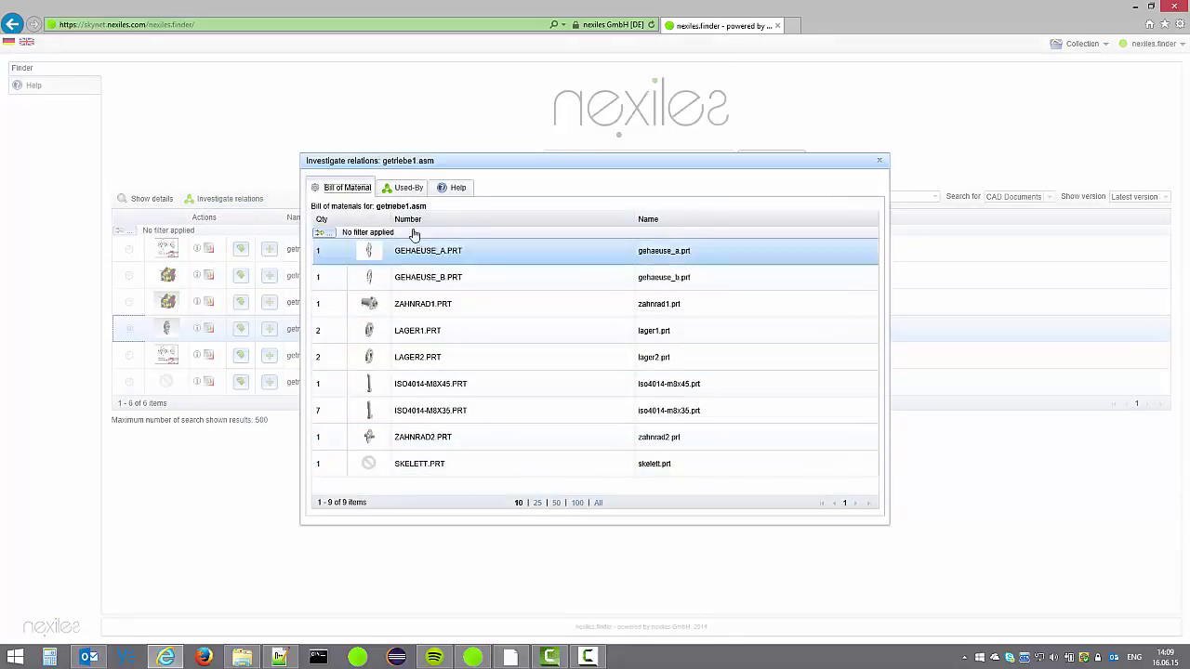
pyautogui.click(387, 190)
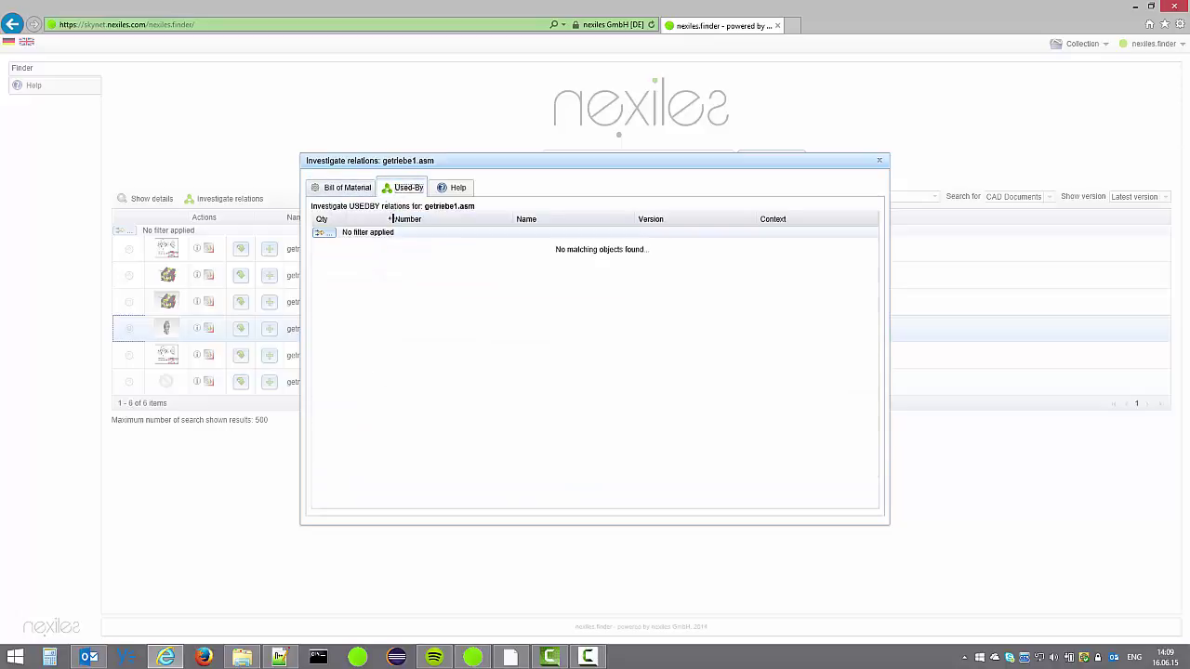
pyautogui.click(351, 188)
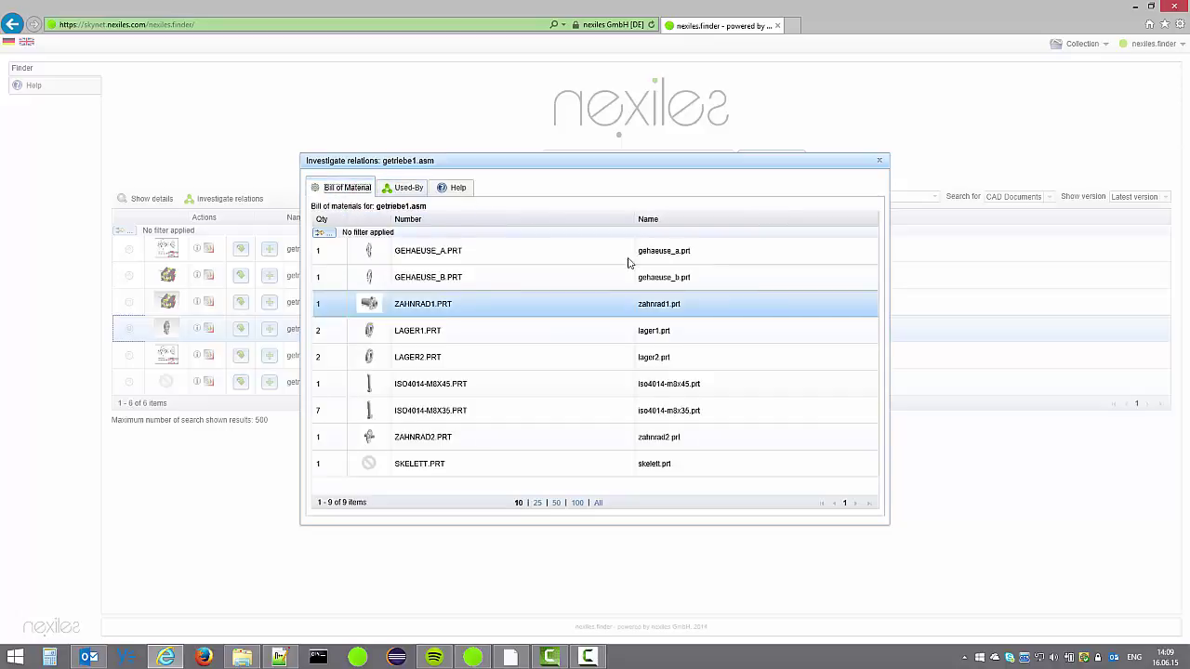
pyautogui.click(460, 360)
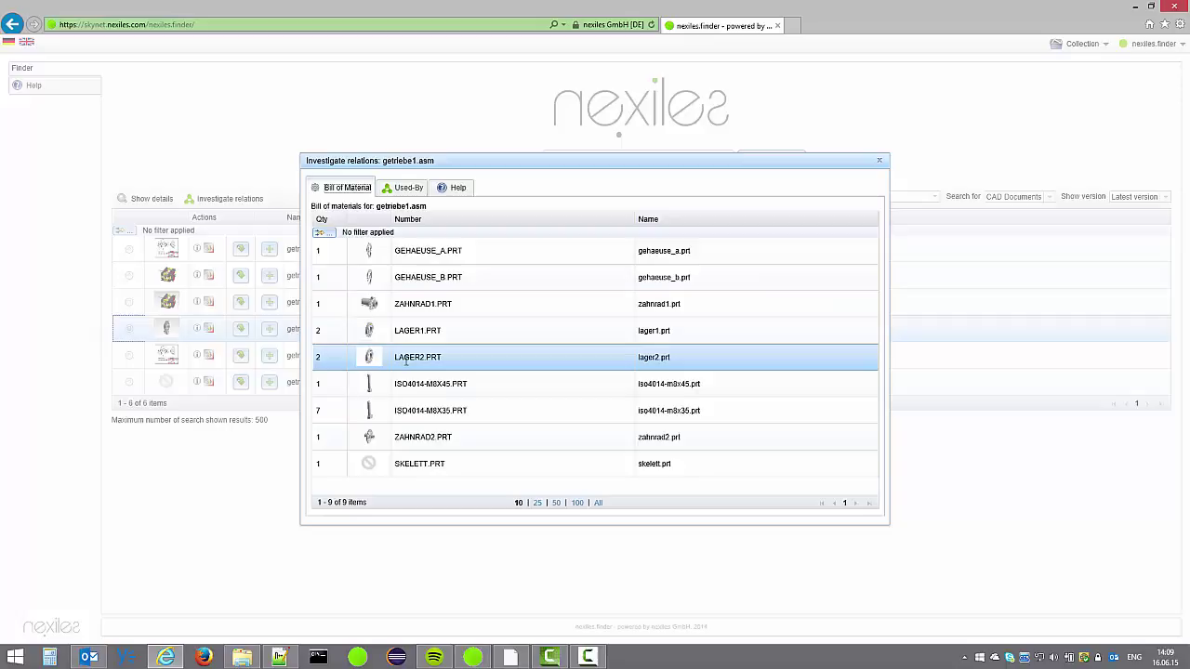
# Search 'Lager' and show lager2.prt's Used-By relations: getriebe1.asm versions A.1–A.6
pyautogui.click(879, 164)
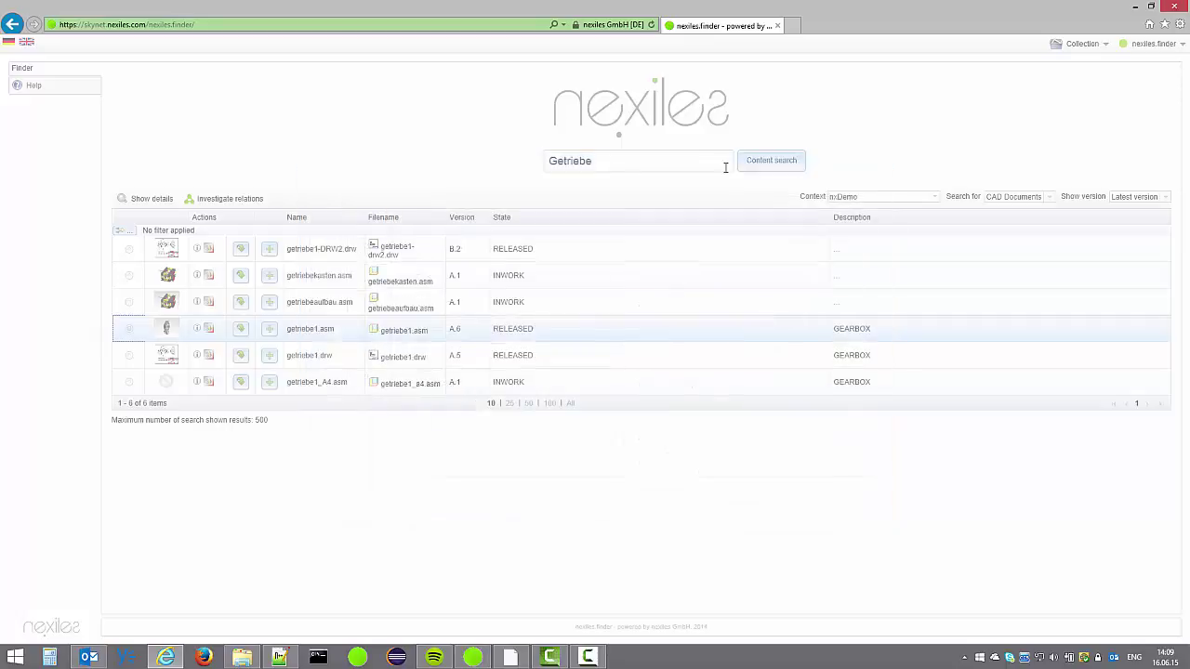
pyautogui.moveTo(675, 162); pyautogui.dragTo(539, 161)
pyautogui.write('lager')
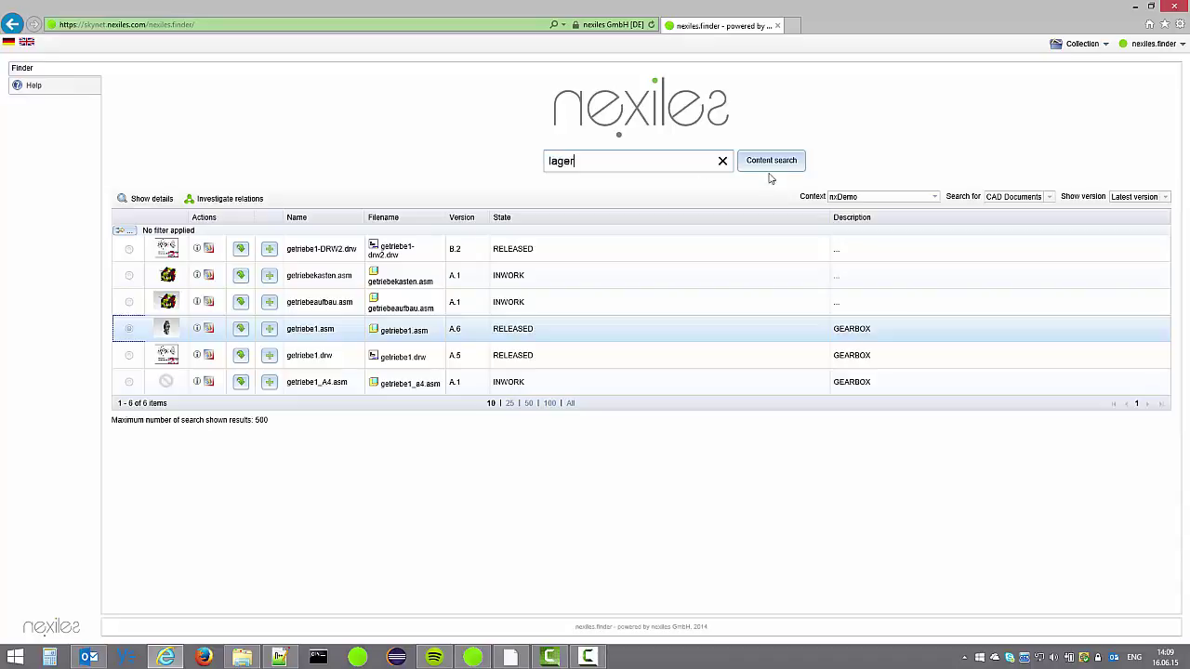
pyautogui.click(771, 166)
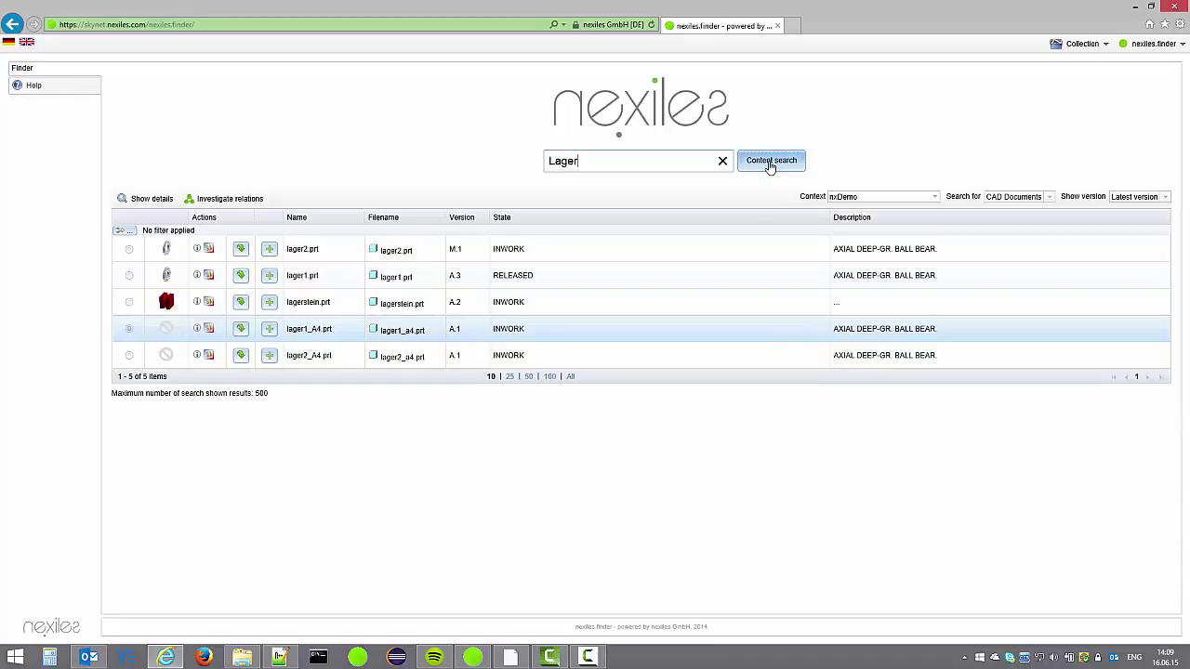
pyautogui.click(650, 248)
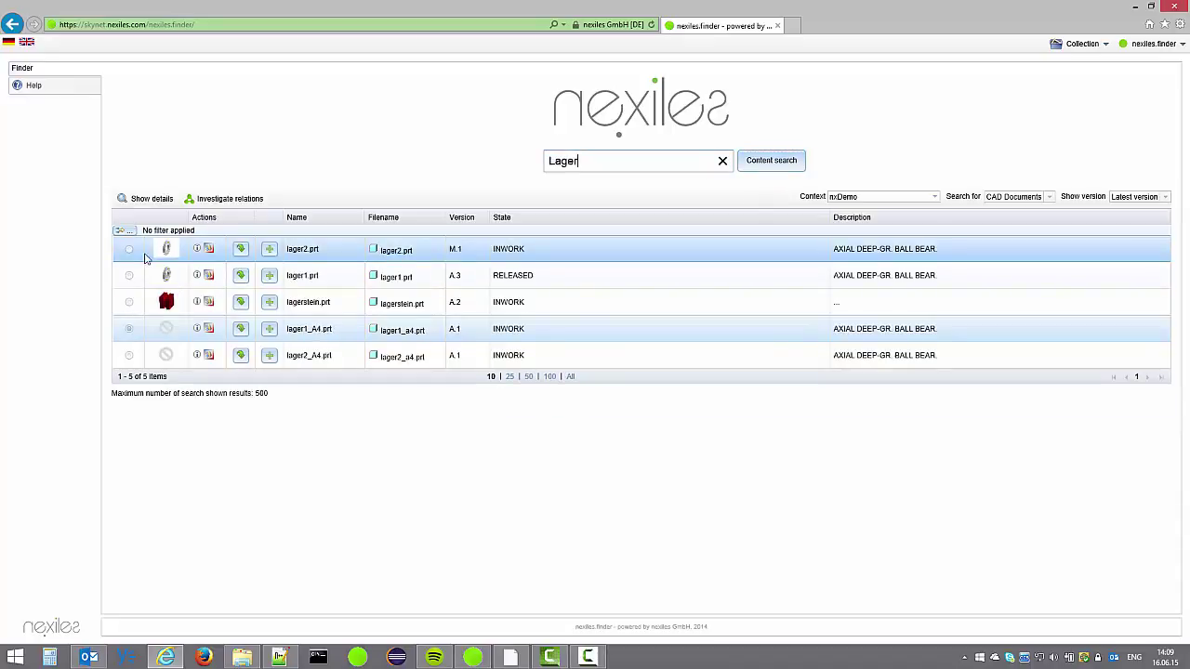
pyautogui.click(197, 198)
pyautogui.click(391, 191)
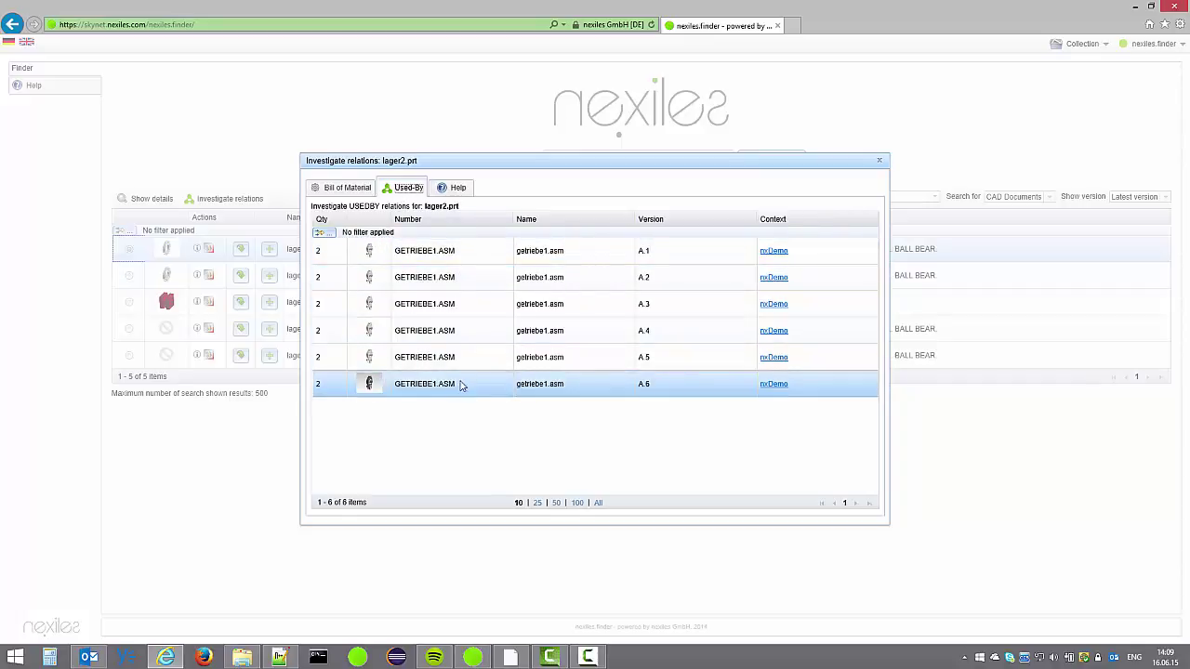
# Close the relations window and rerun the Getriebe content search
pyautogui.click(878, 160)
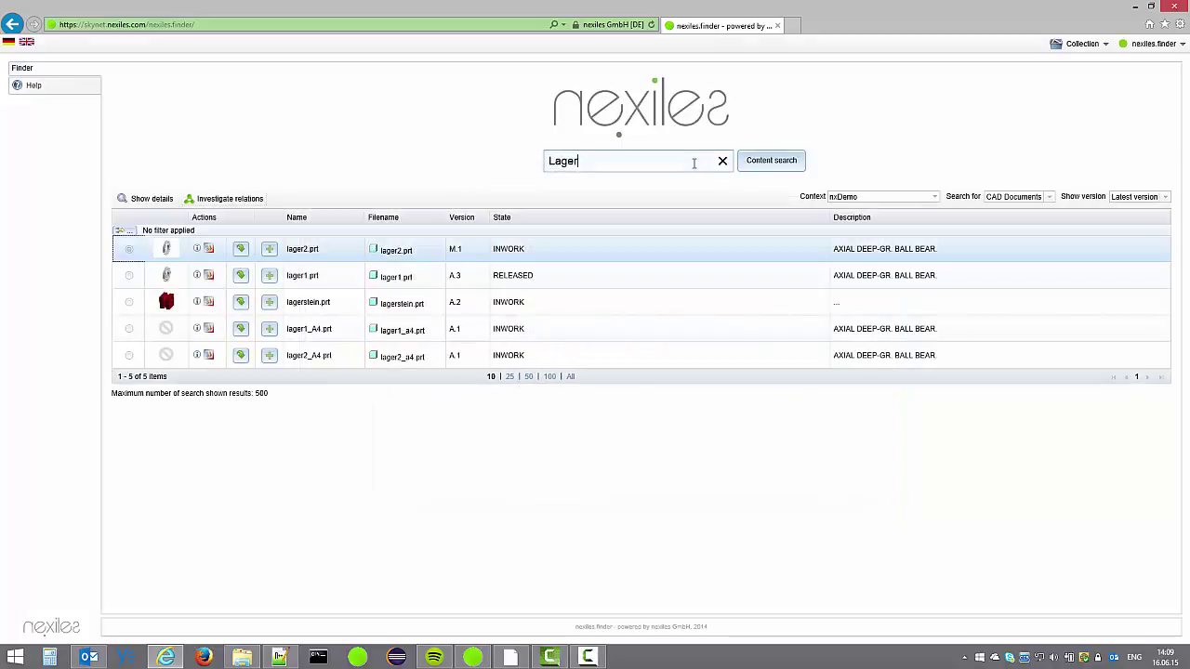
pyautogui.doubleClick(694, 163)
pyautogui.write('ge')
pyautogui.click(774, 163)
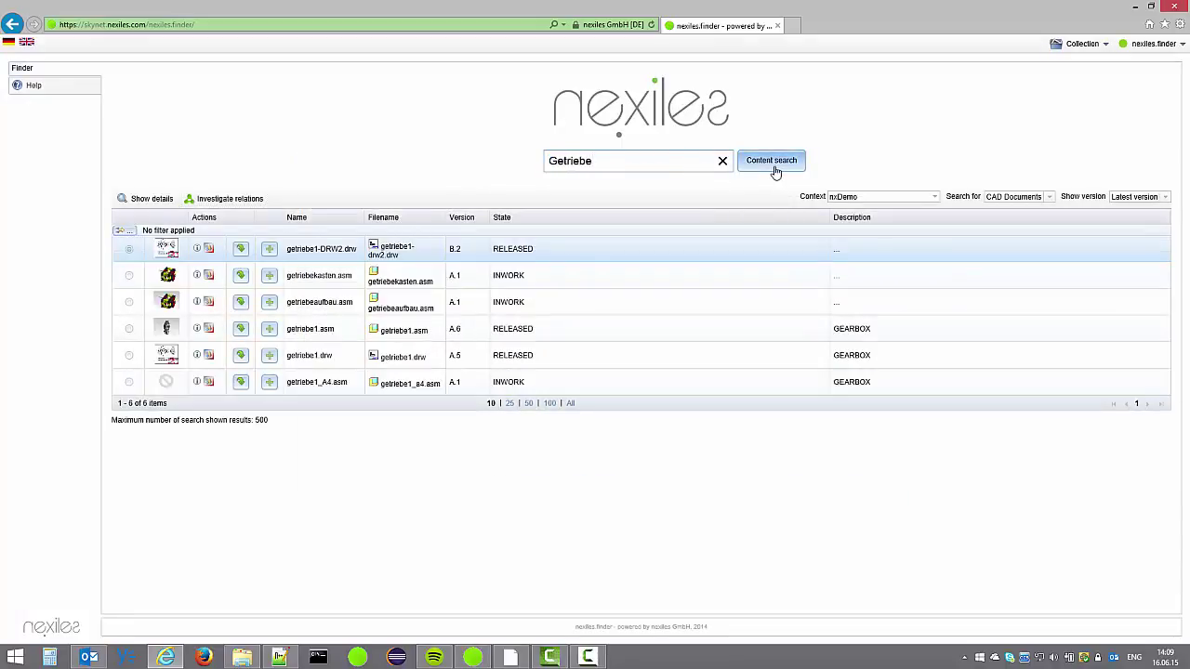
pyautogui.click(163, 328)
# Add getriebeaufbau.asm and getriebekasten.asm to the collection
pyautogui.click(129, 302)
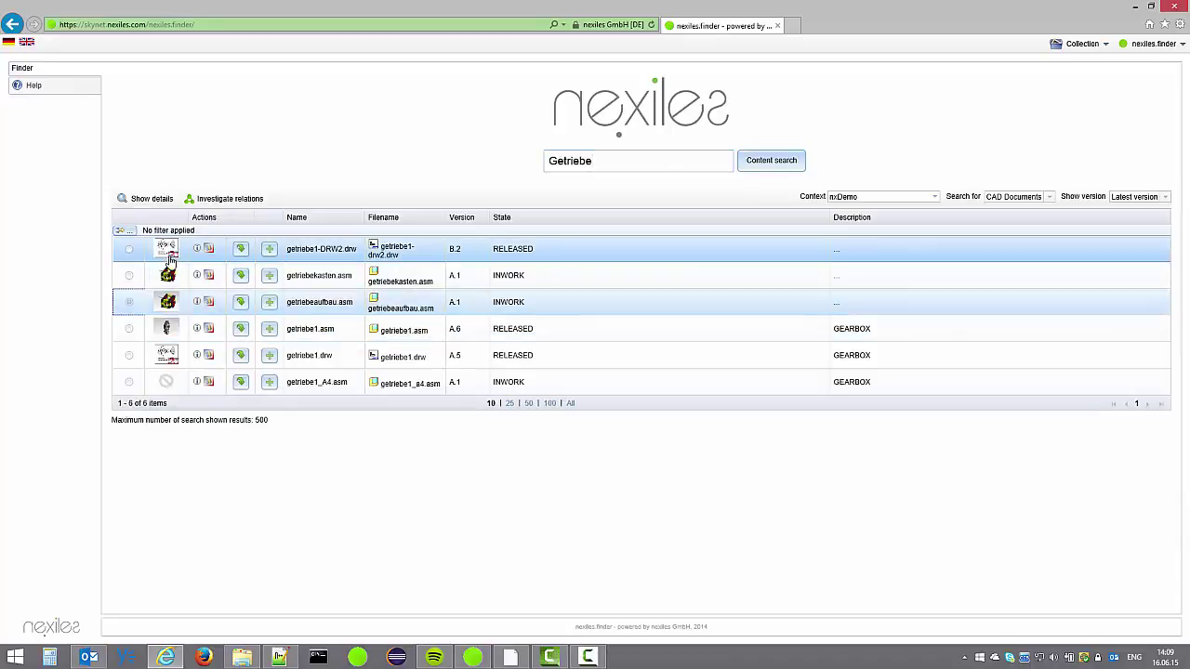
pyautogui.click(269, 304)
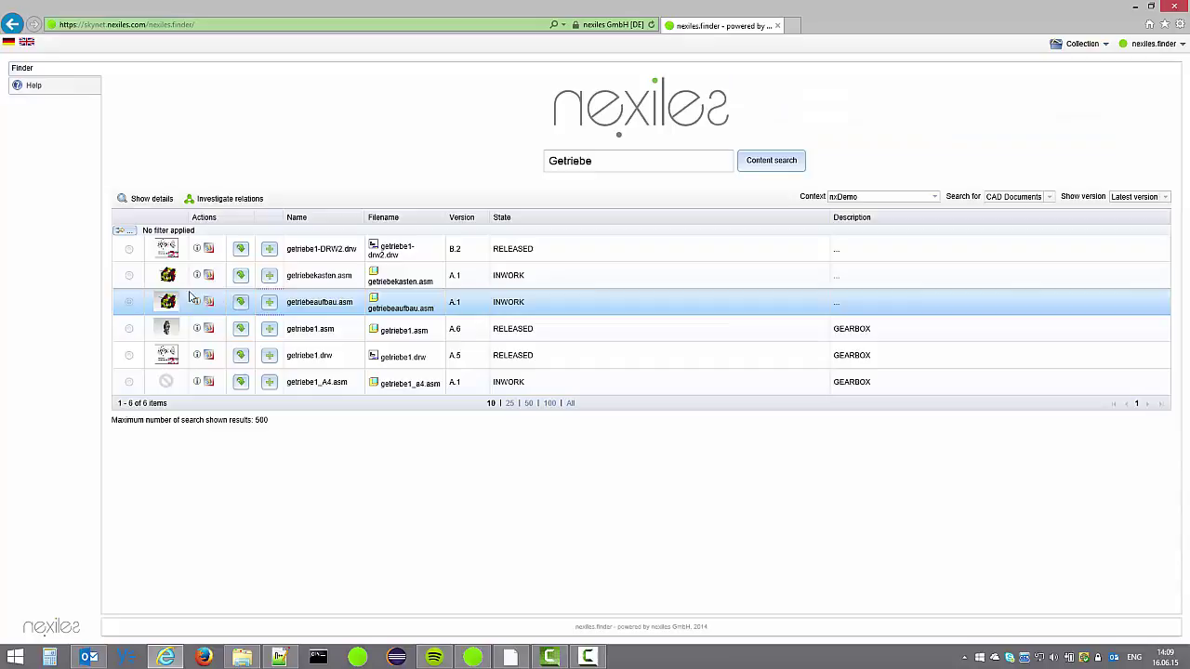
pyautogui.click(129, 275)
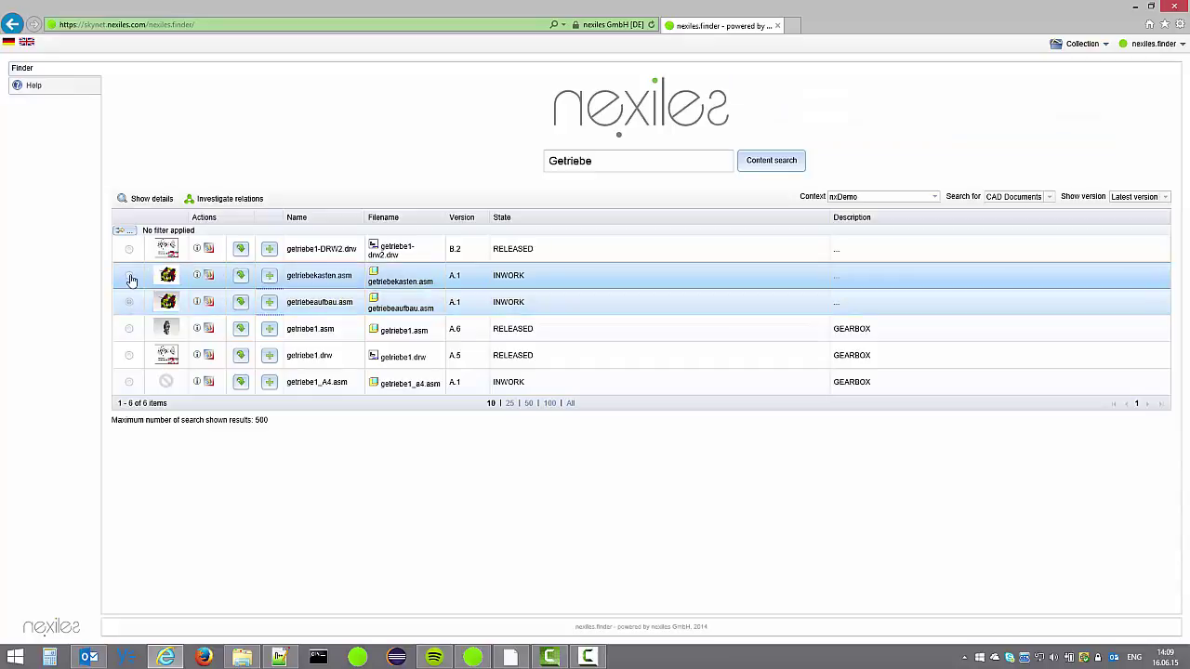
pyautogui.click(269, 276)
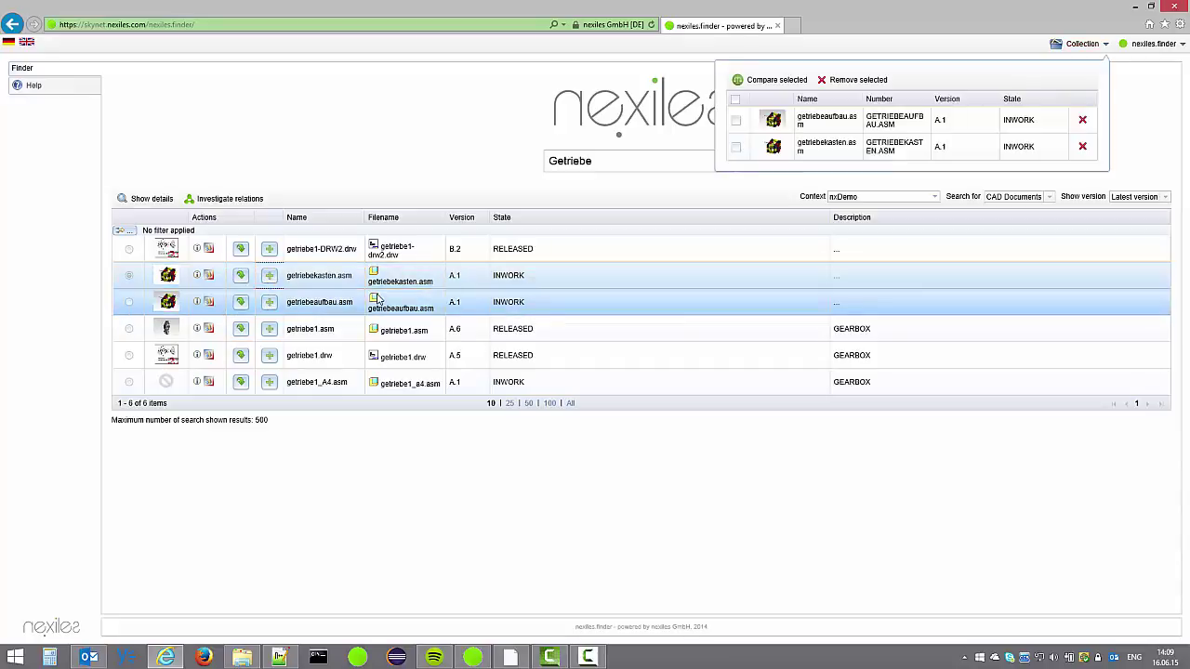
# Check both collected assemblies and compare them side by side
pyautogui.click(1080, 46)
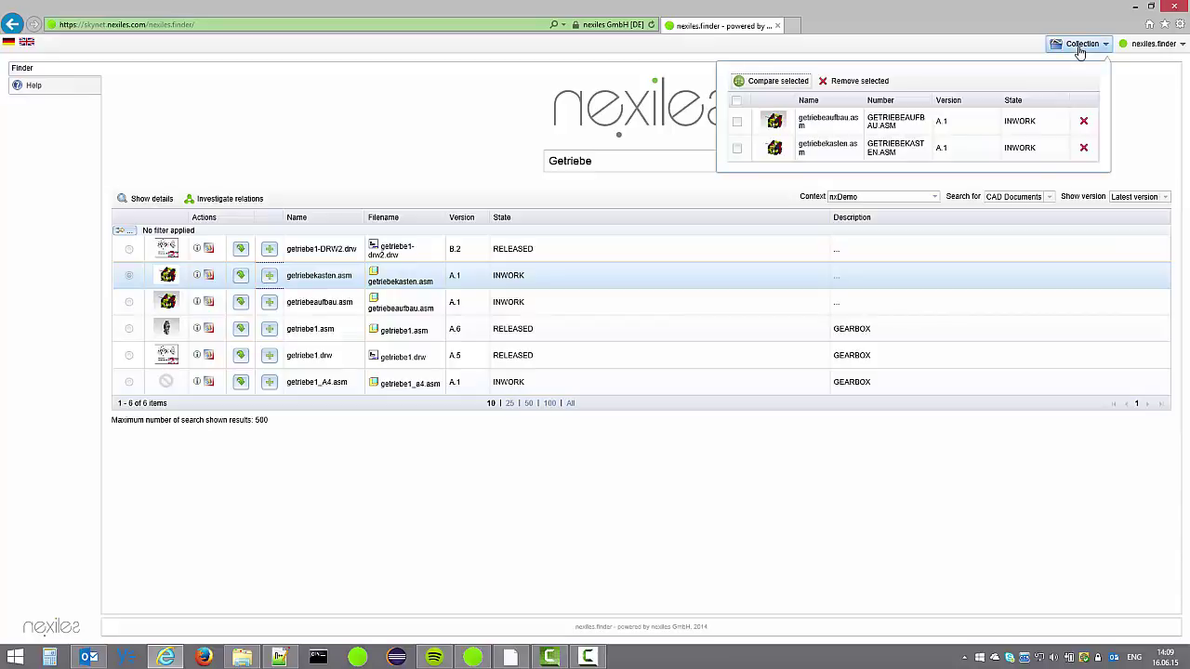
pyautogui.click(737, 101)
pyautogui.click(759, 82)
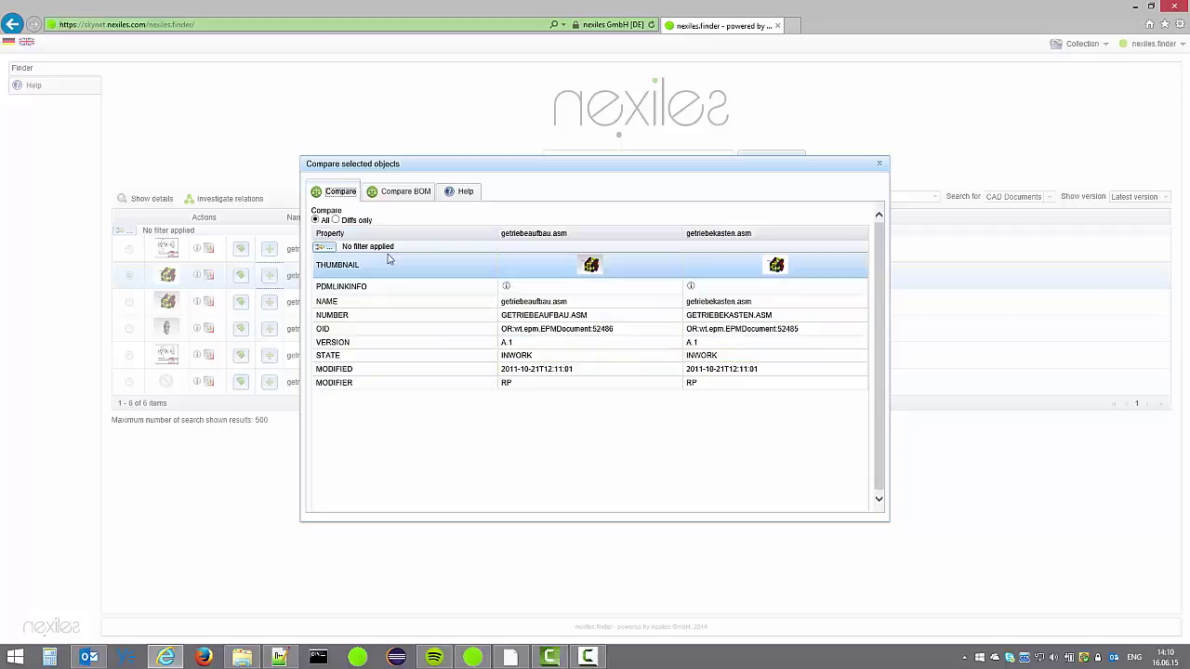
# Show only differing properties, then differing BOM rows, and close the comparison
pyautogui.click(336, 220)
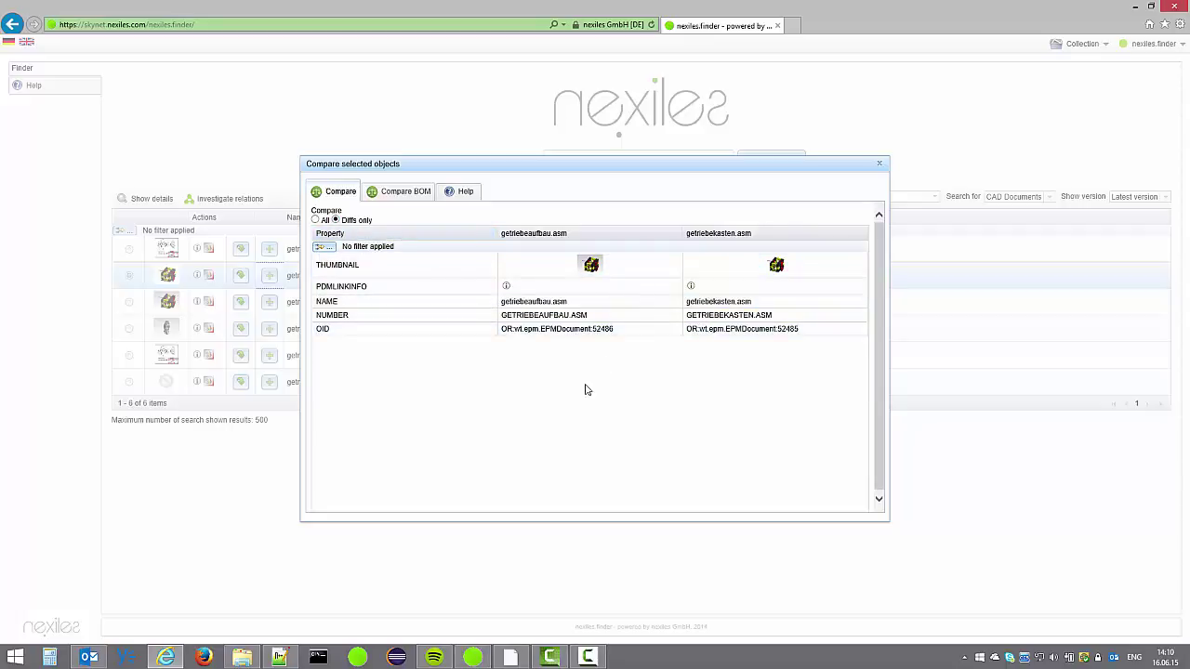
pyautogui.click(381, 195)
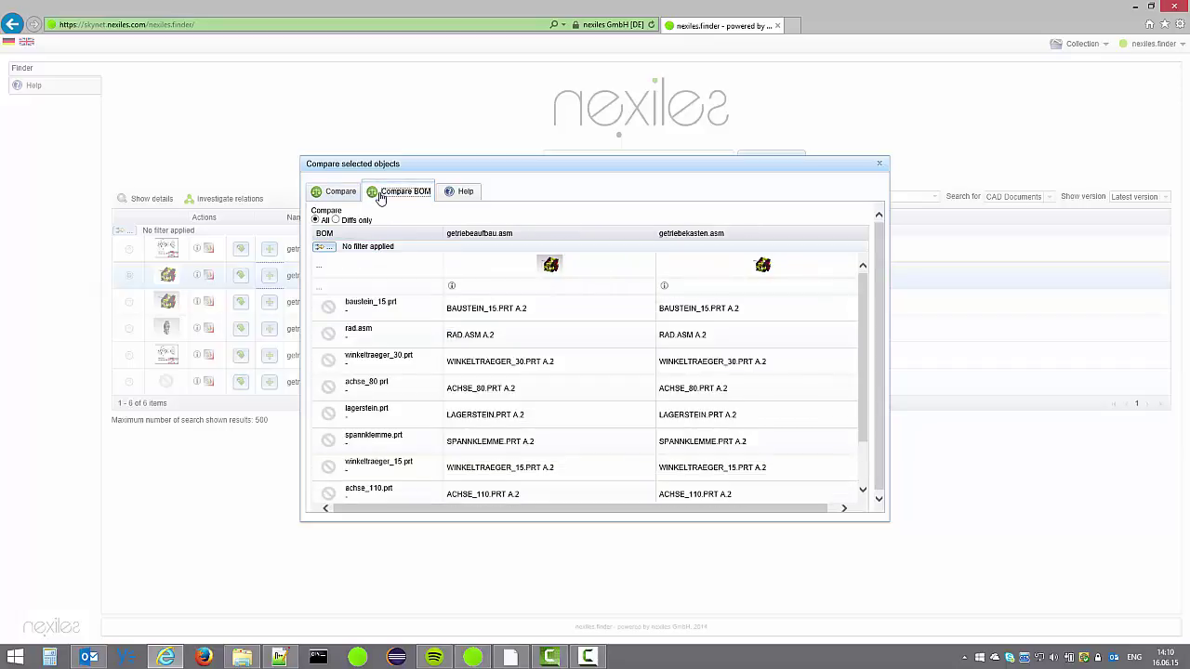
pyautogui.moveTo(863, 292)
pyautogui.mouseDown()
pyautogui.moveTo(862, 349)
pyautogui.moveTo(862, 307)
pyautogui.mouseUp()
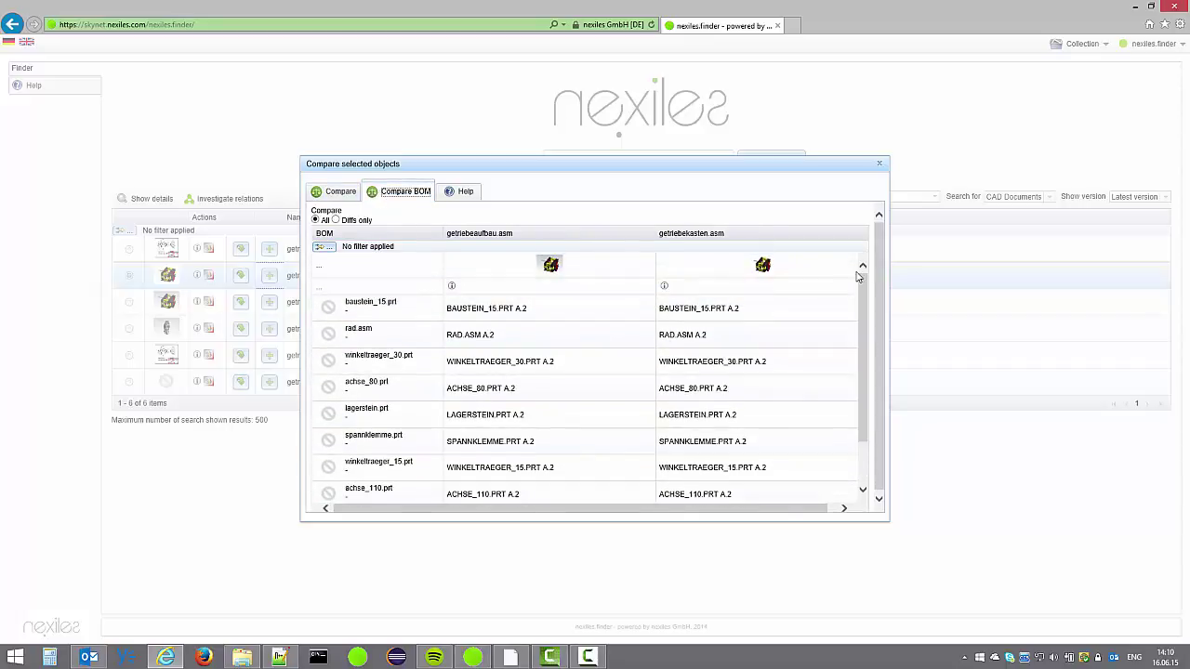
pyautogui.click(336, 220)
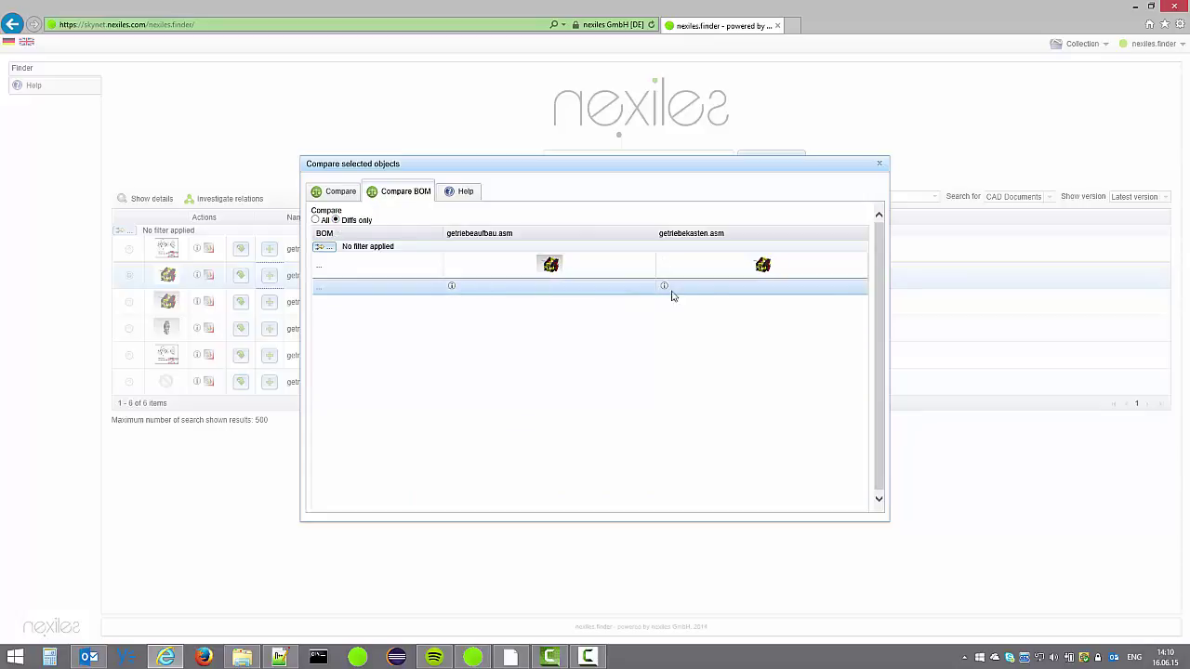
pyautogui.click(315, 220)
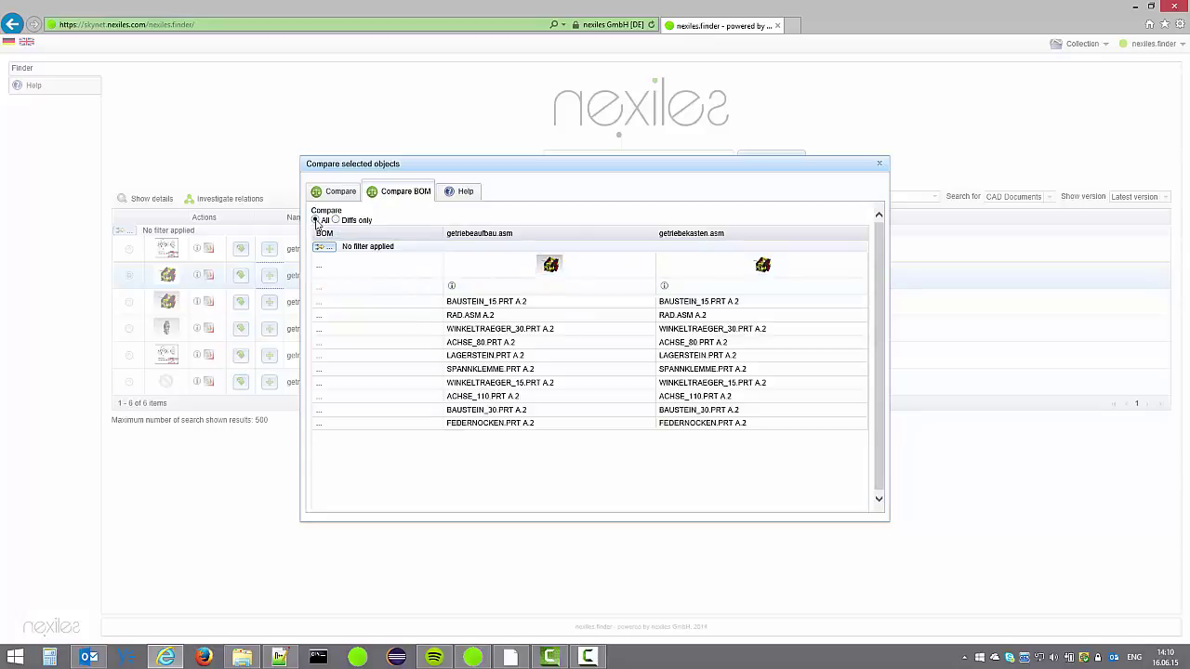
pyautogui.click(878, 165)
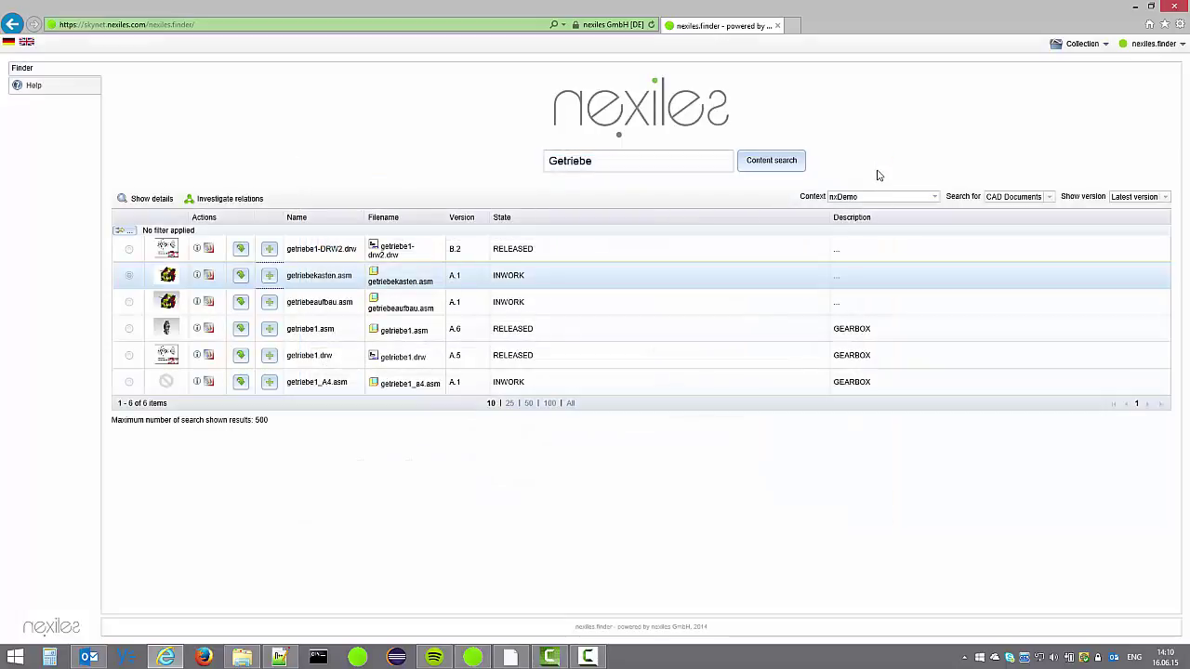
# In Creo's nexiles.finder sidebar, search 'baustein' and open baustein_30.prt (A.10, In Work)
pyautogui.hotkey('alt', 'Tab')
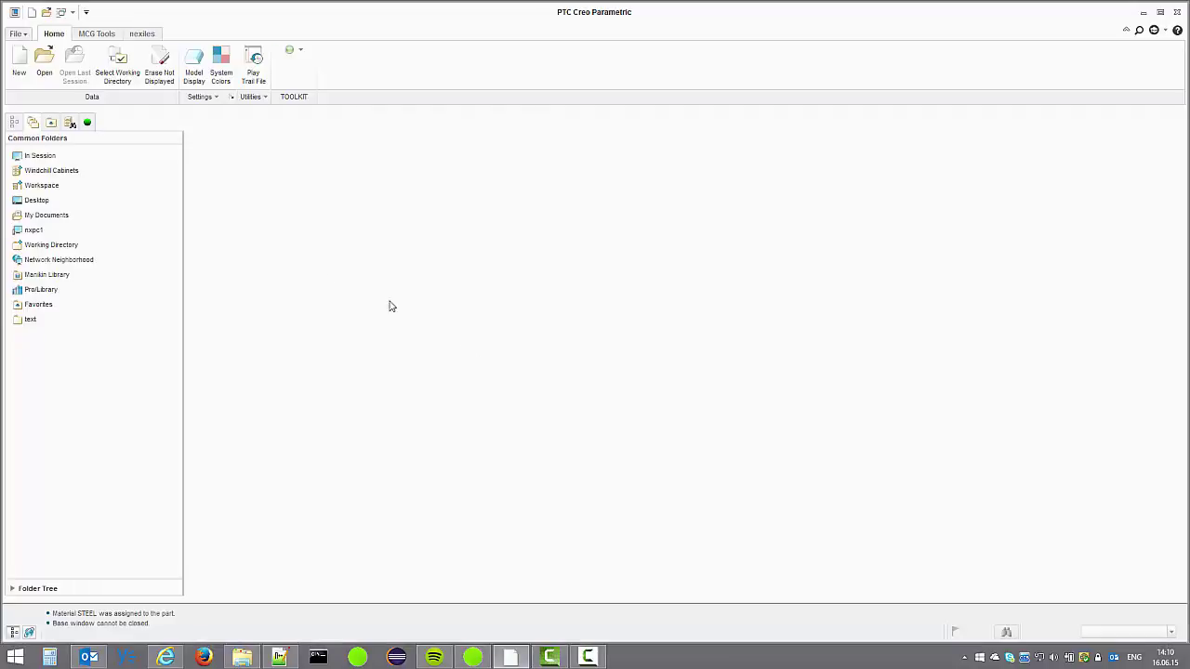
pyautogui.click(88, 124)
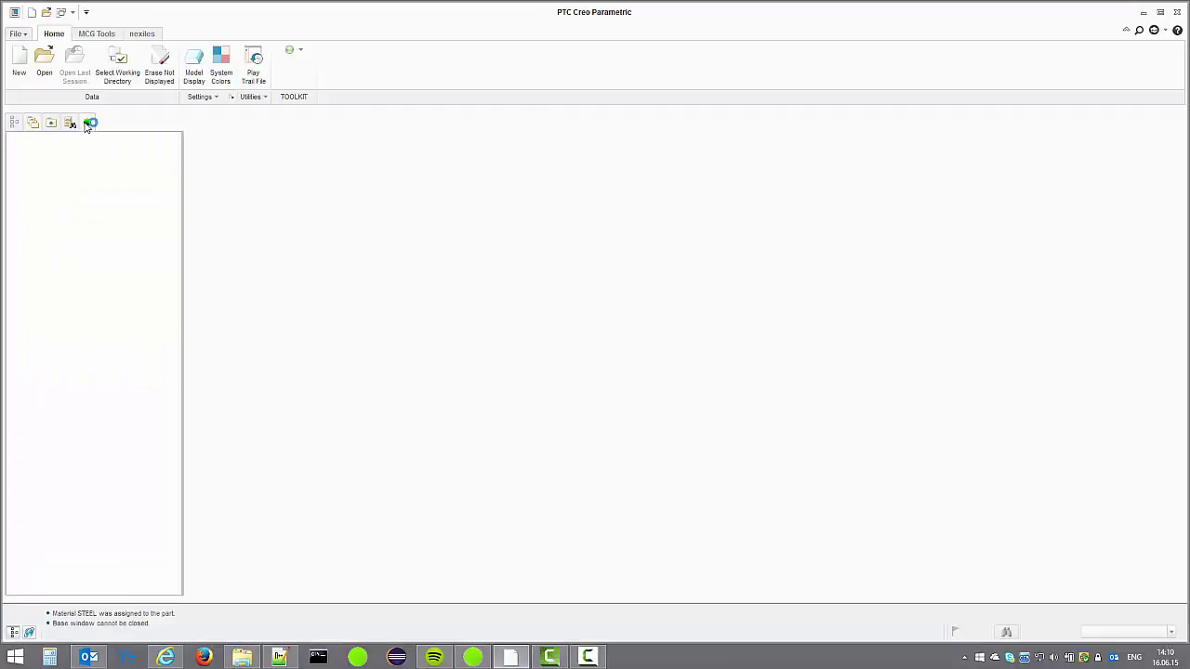
pyautogui.moveTo(182, 210); pyautogui.dragTo(217, 210)
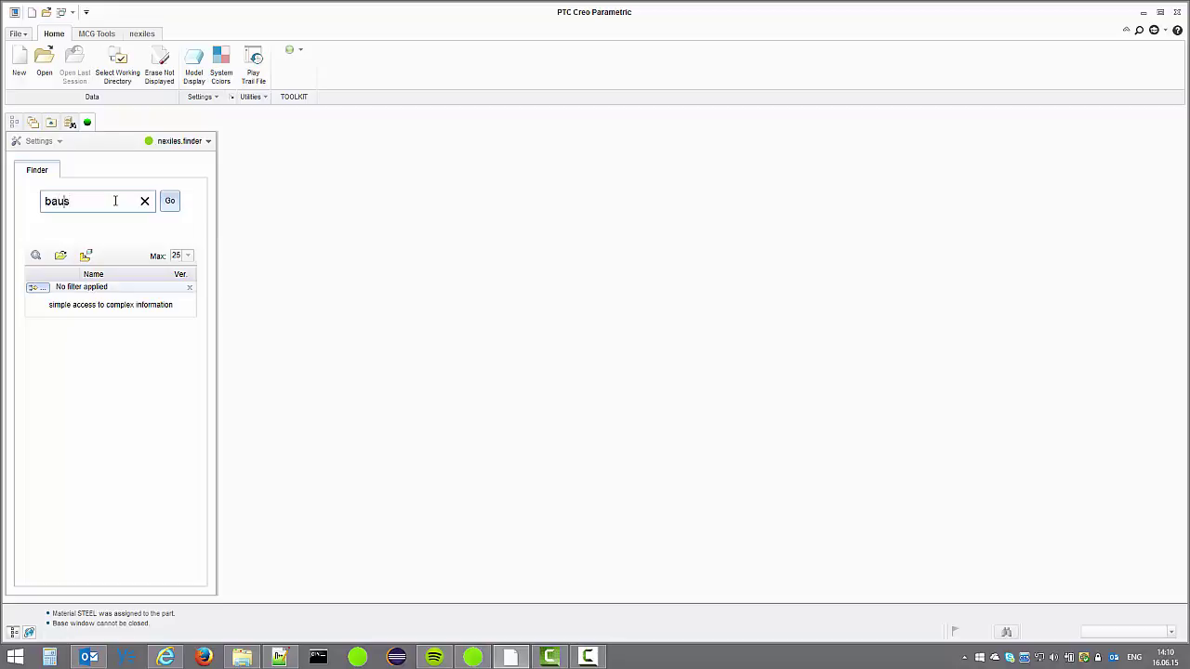
pyautogui.click(164, 203)
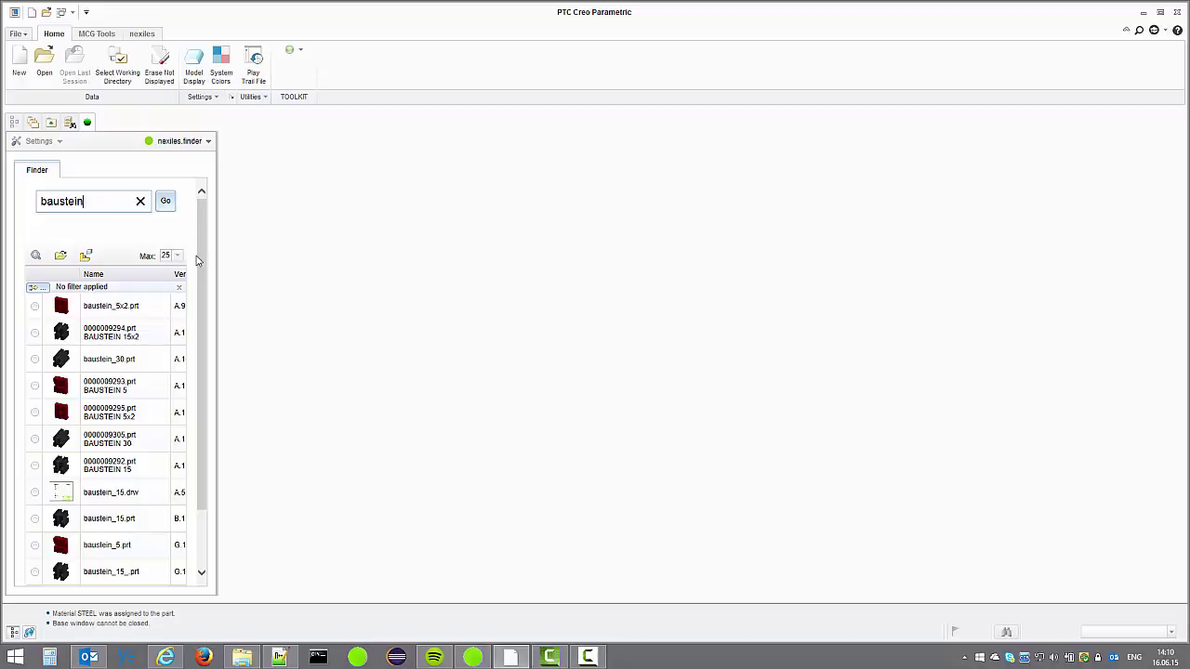
pyautogui.click(33, 360)
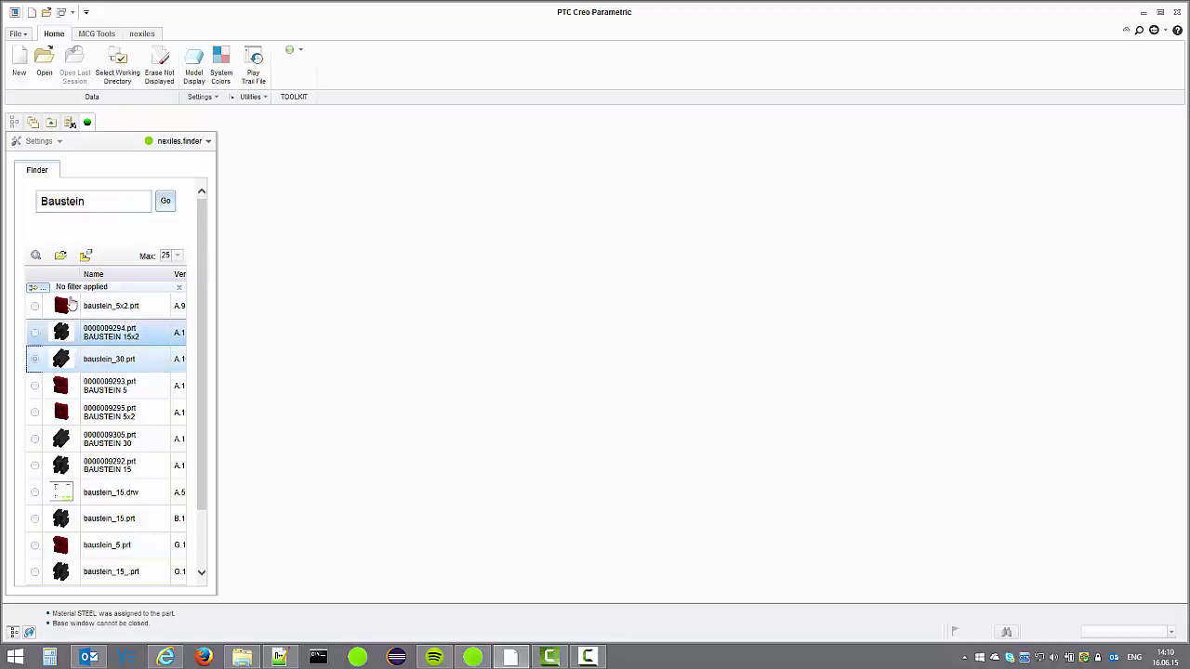
pyautogui.click(60, 255)
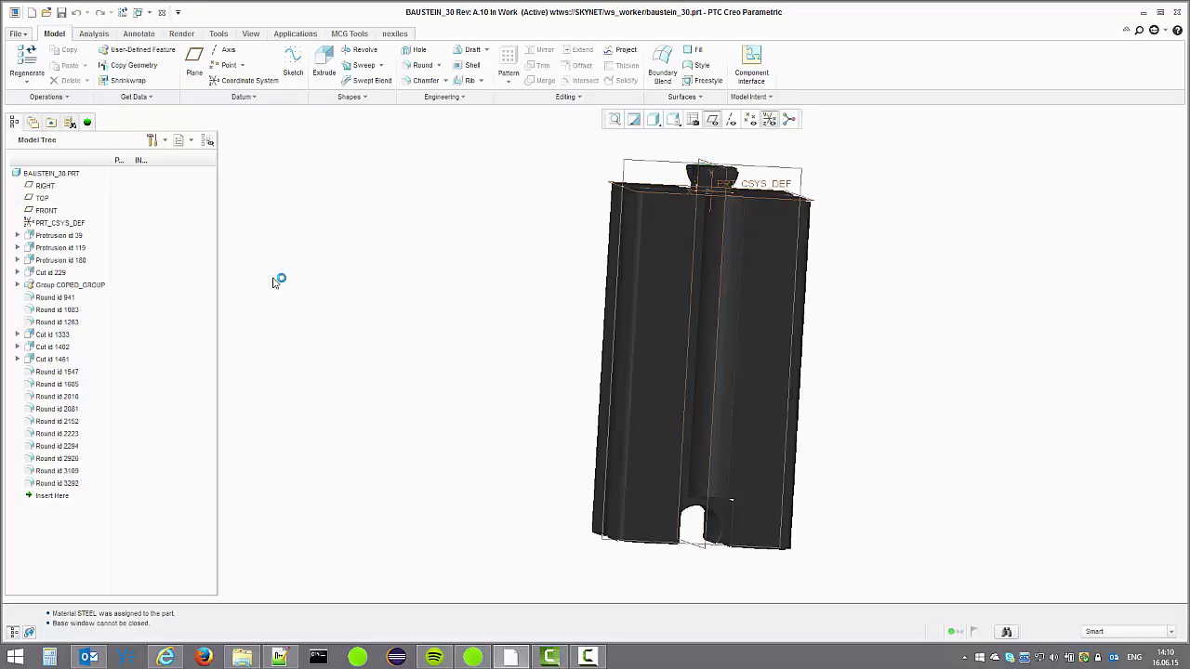
# Create a new Assembly-type file, 0000010487.asm, with only its default datums
pyautogui.moveTo(534, 316); pyautogui.dragTo(491, 337, button='middle')
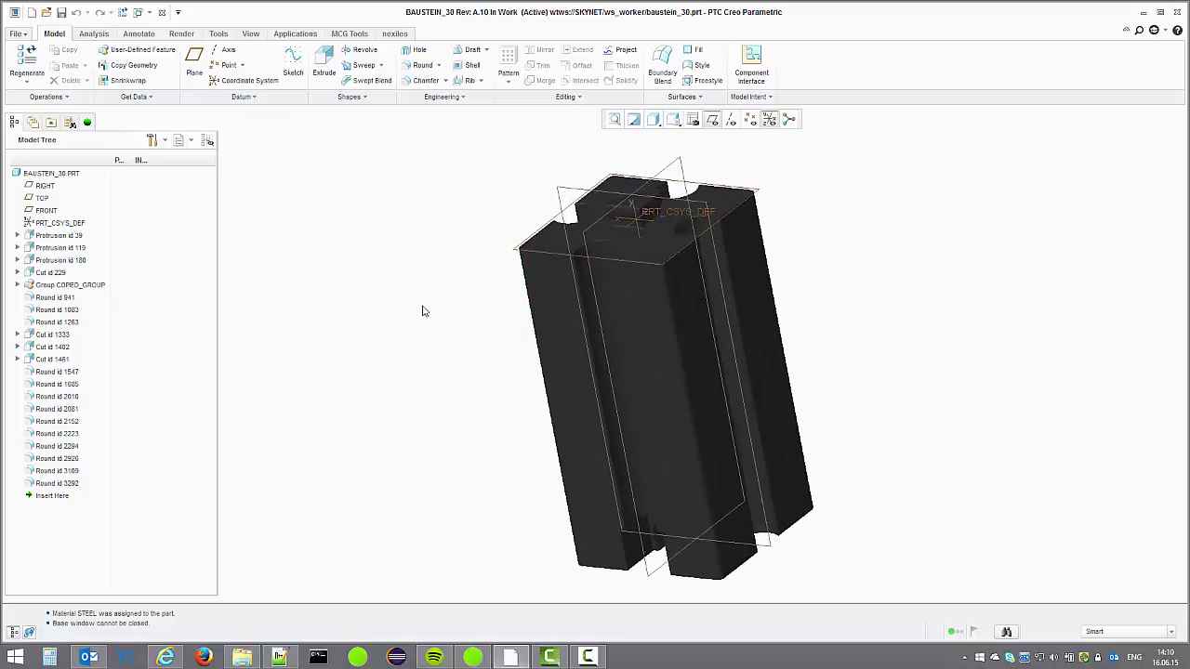
pyautogui.click(32, 13)
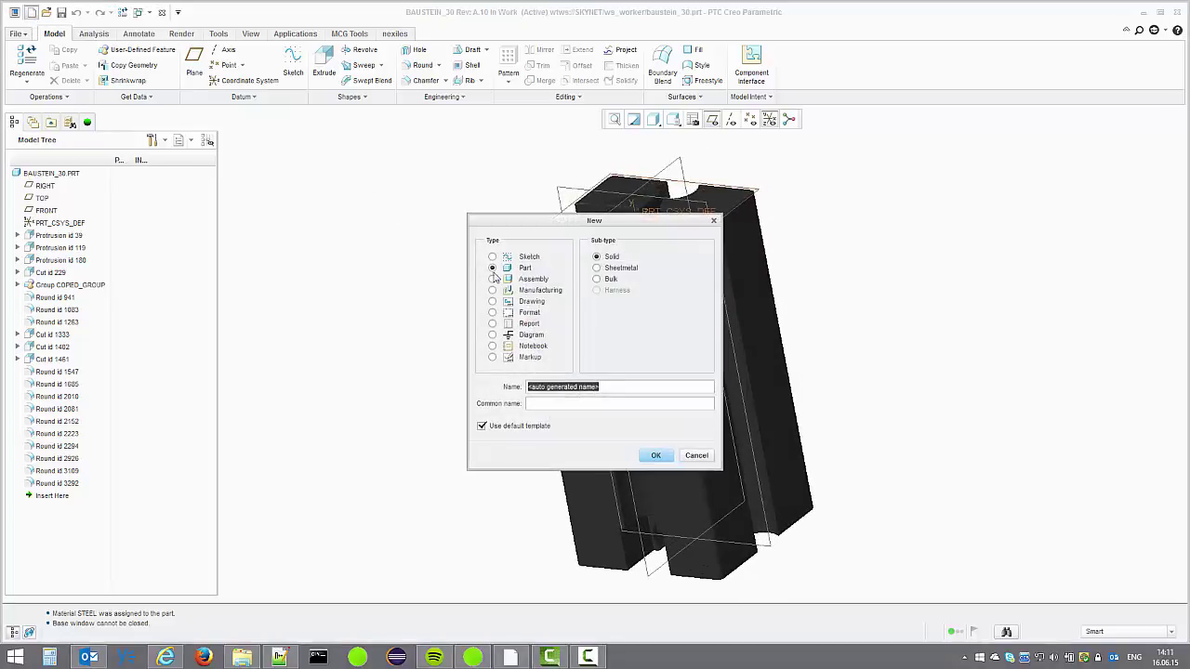
pyautogui.click(493, 279)
pyautogui.click(655, 456)
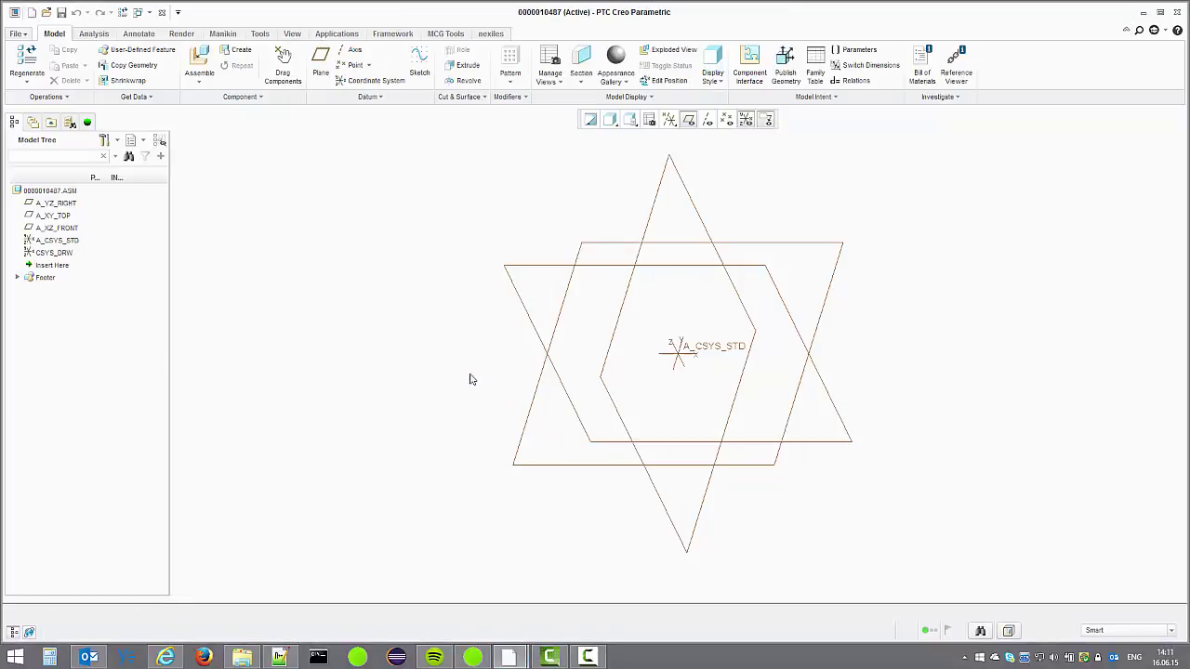
# Search Baustein in the nexiles.finder sidebar and assemble baustein_30.prt into the assembly
pyautogui.click(88, 123)
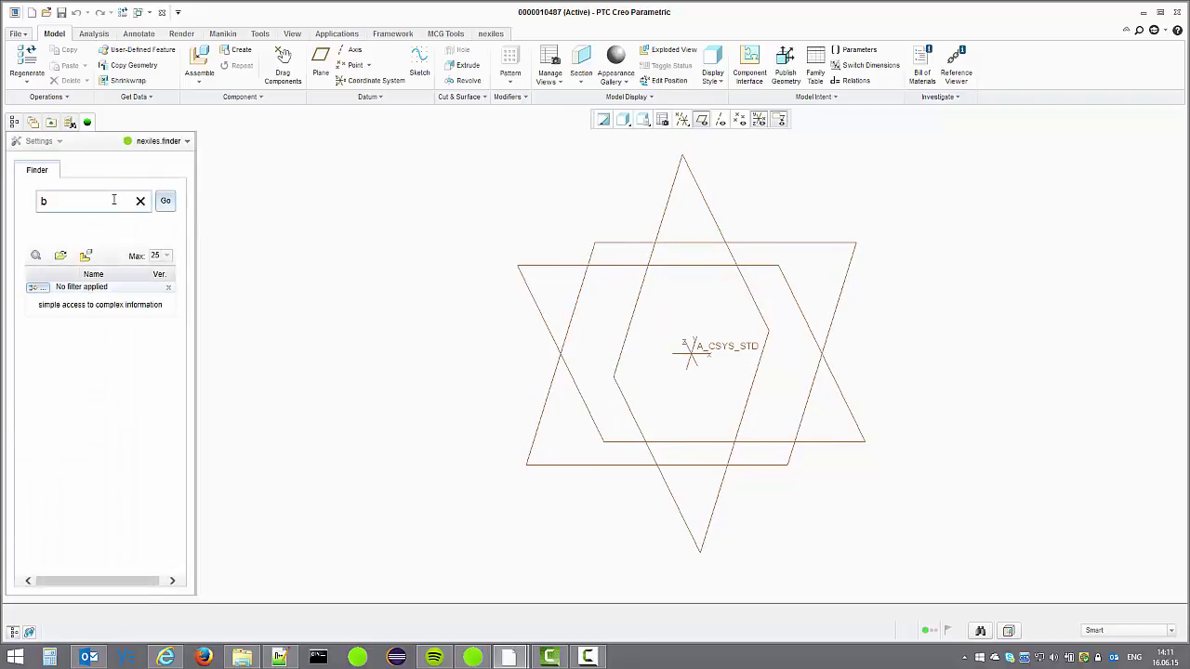
pyautogui.press('Return')
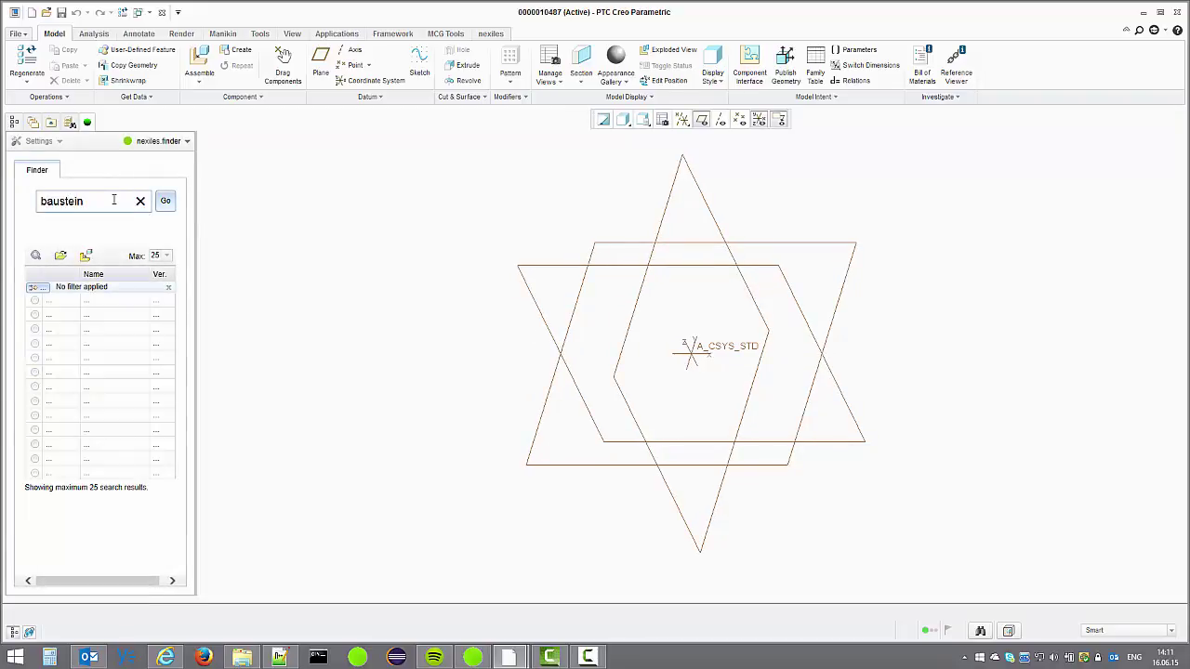
pyautogui.click(33, 360)
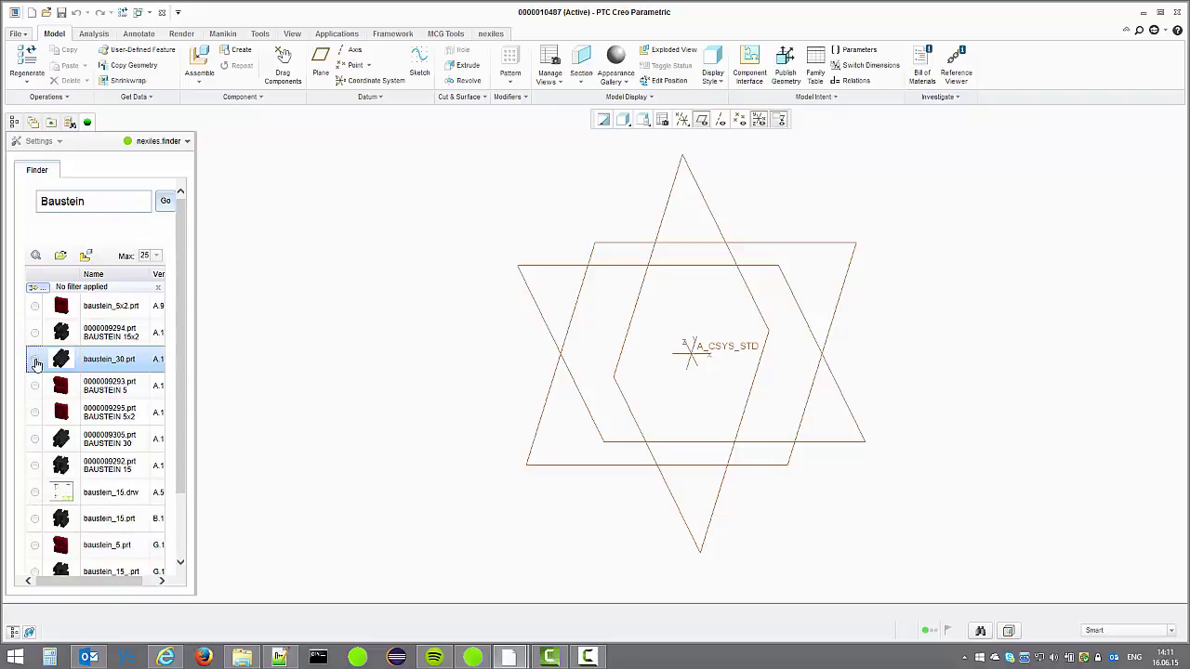
pyautogui.click(86, 256)
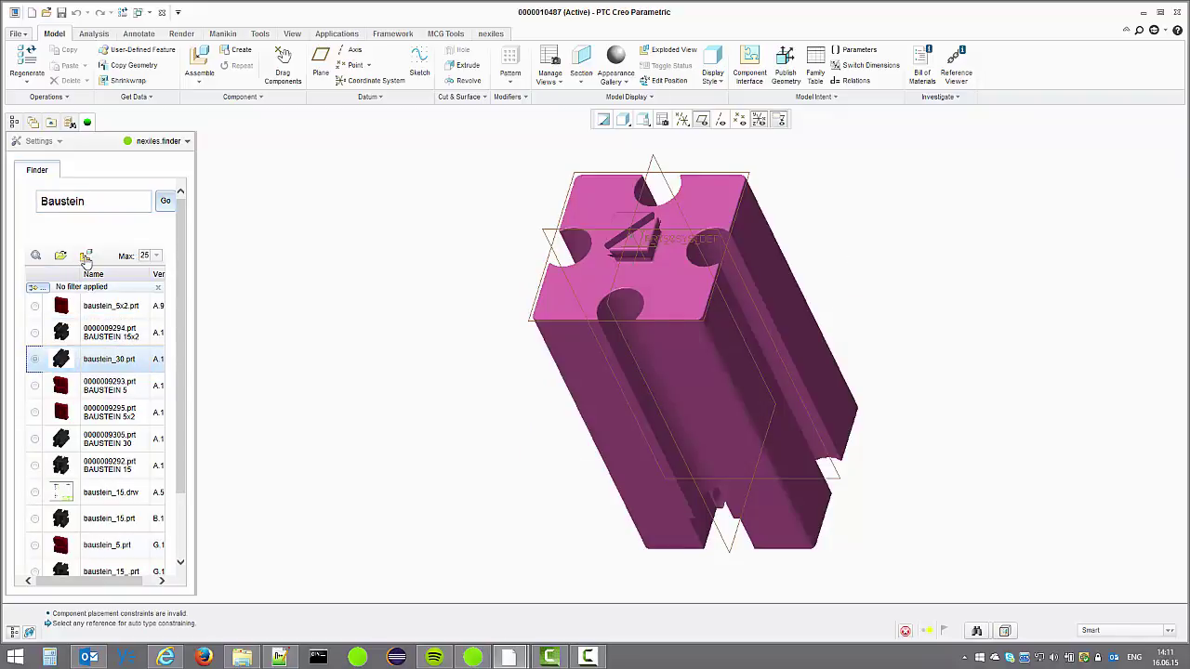
pyautogui.click(371, 180)
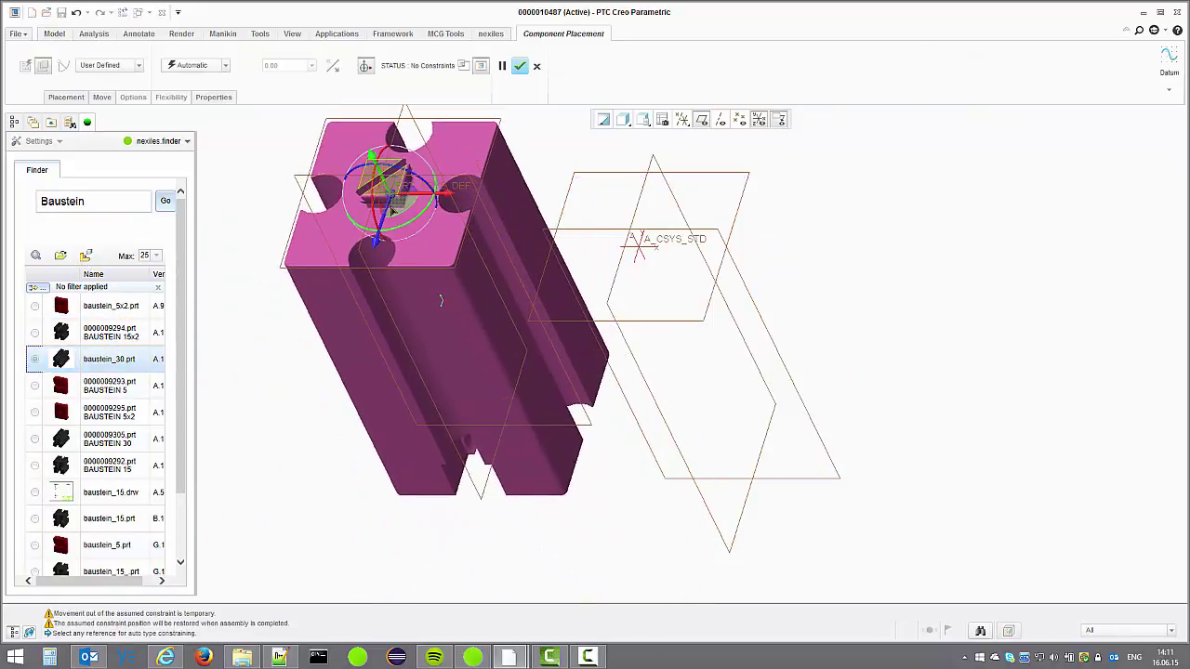
pyautogui.click(520, 66)
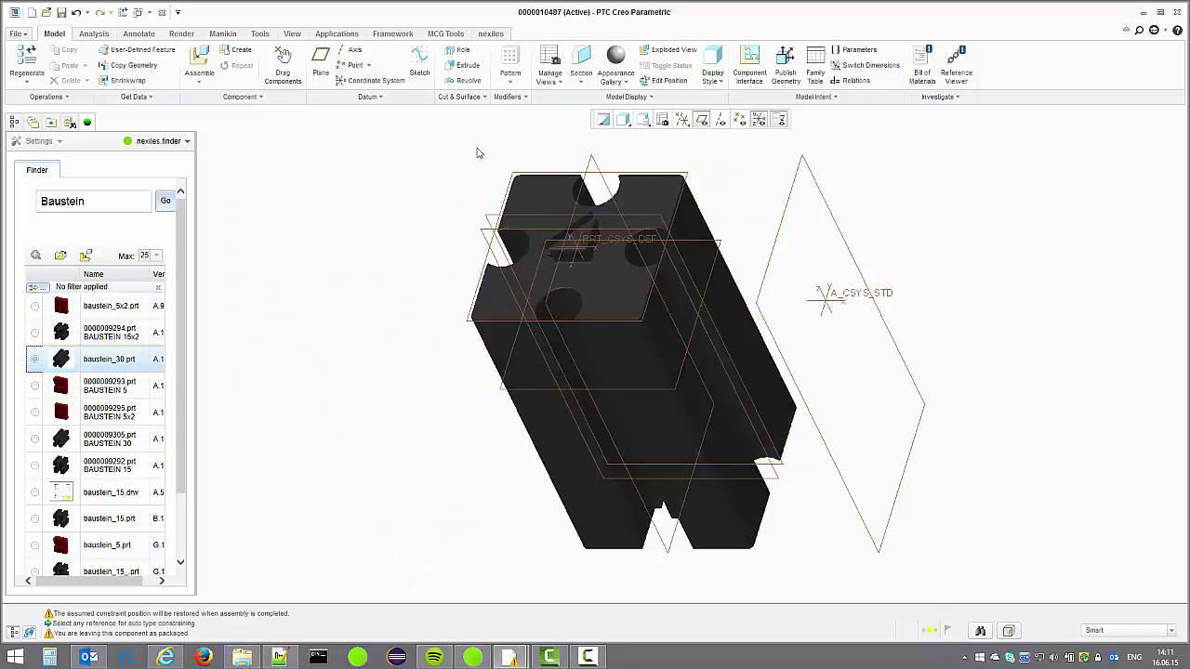
# Turn off datum plane and coordinate system display
pyautogui.scroll(2, 432, 230)
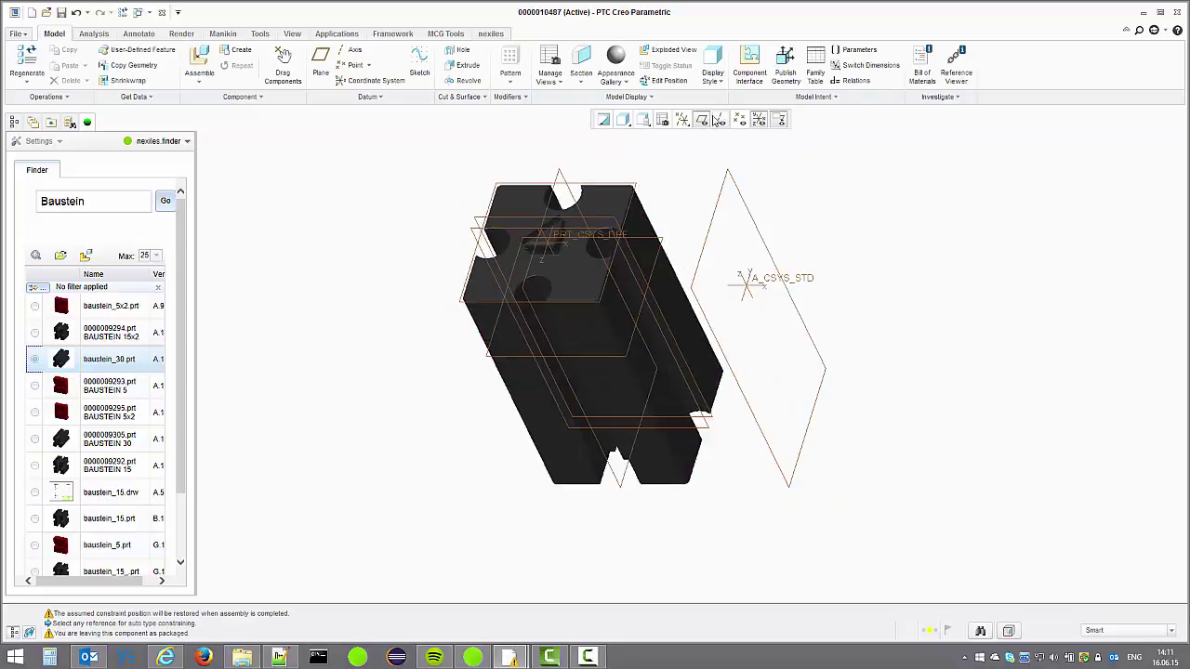
pyautogui.click(718, 121)
pyautogui.click(758, 119)
pyautogui.moveTo(640, 268)
pyautogui.mouseDown(button='middle')
pyautogui.moveTo(635, 239)
pyautogui.moveTo(639, 261)
pyautogui.mouseUp(button='middle')
# Add a second baustein_30.prt beside the first and constrain its bottom face to the black part
pyautogui.click(88, 256)
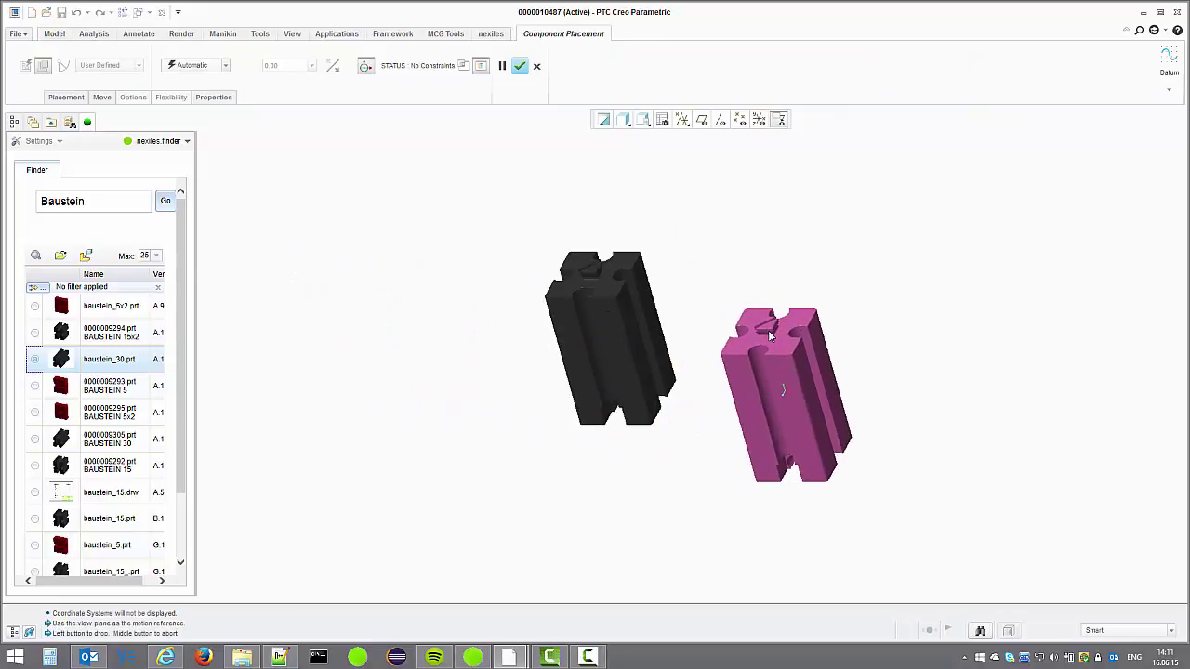
pyautogui.keyDown('ctrl'); pyautogui.keyDown('alt'); pyautogui.moveTo(769, 335); pyautogui.dragTo(714, 398, button='middle'); pyautogui.keyUp('alt'); pyautogui.keyUp('ctrl')
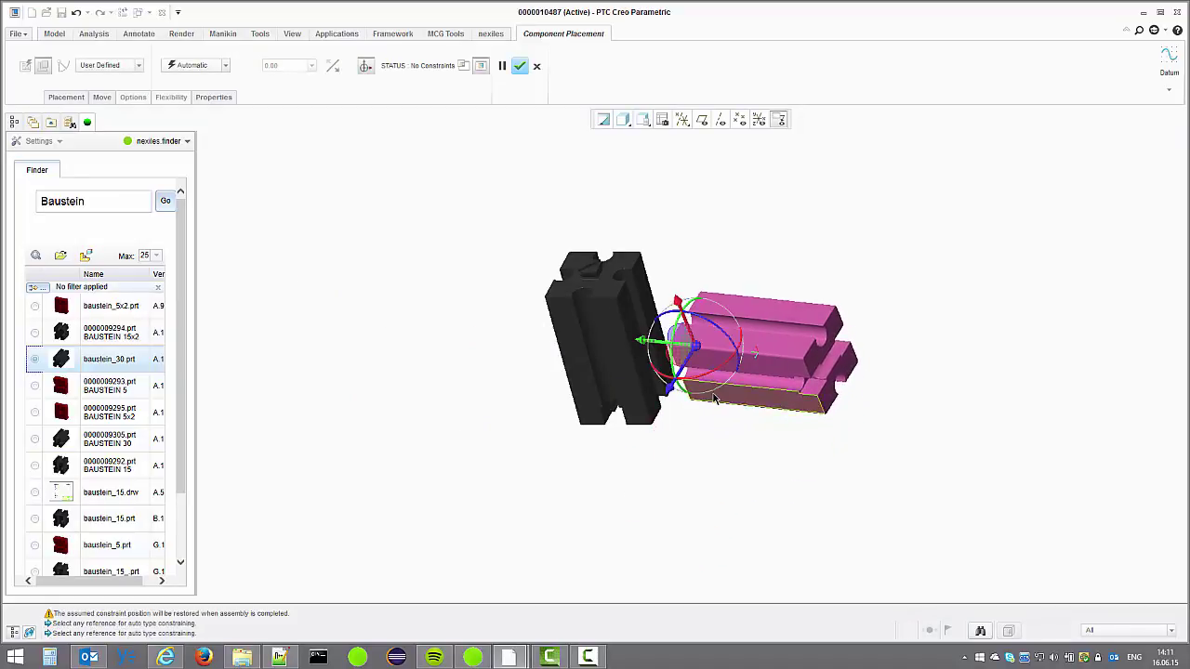
pyautogui.click(714, 398)
pyautogui.click(658, 402)
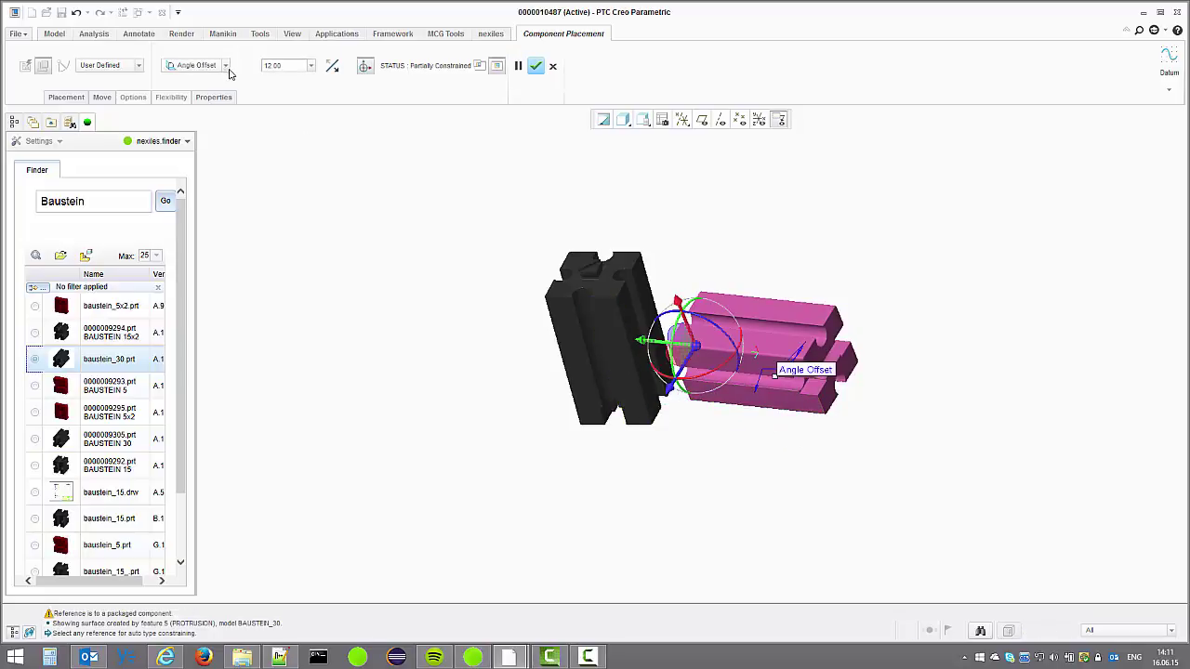